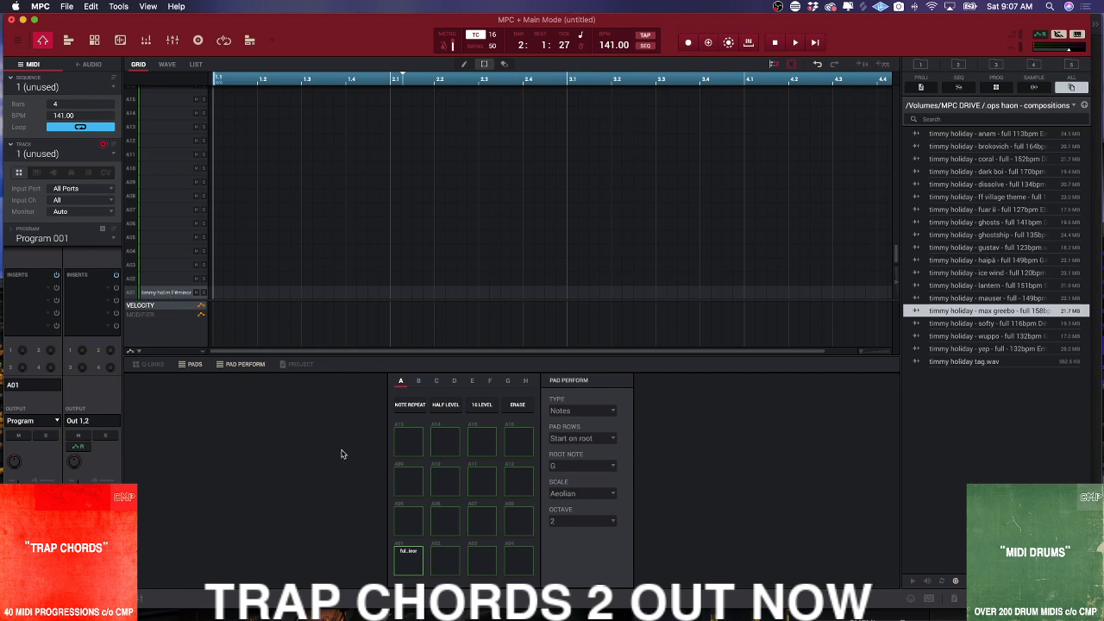
- Open the sample on pad A01 in Sample Edit mode, look through its Chop and Program views, and switch to Trim
left_click(402, 569)
left_click(120, 41)
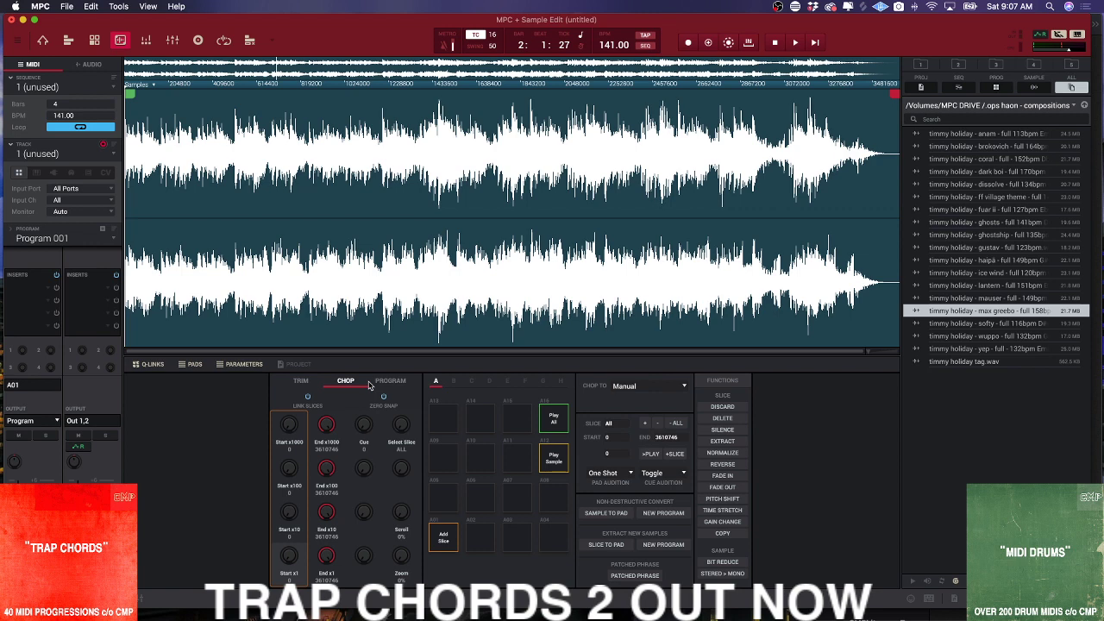
left_click(411, 384)
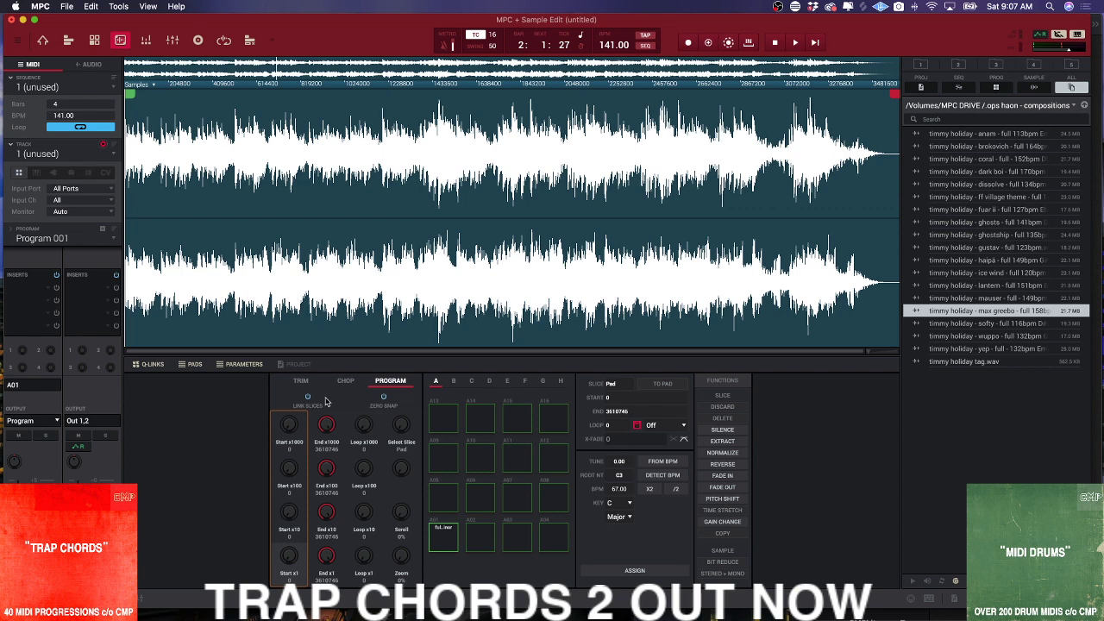
left_click(301, 382)
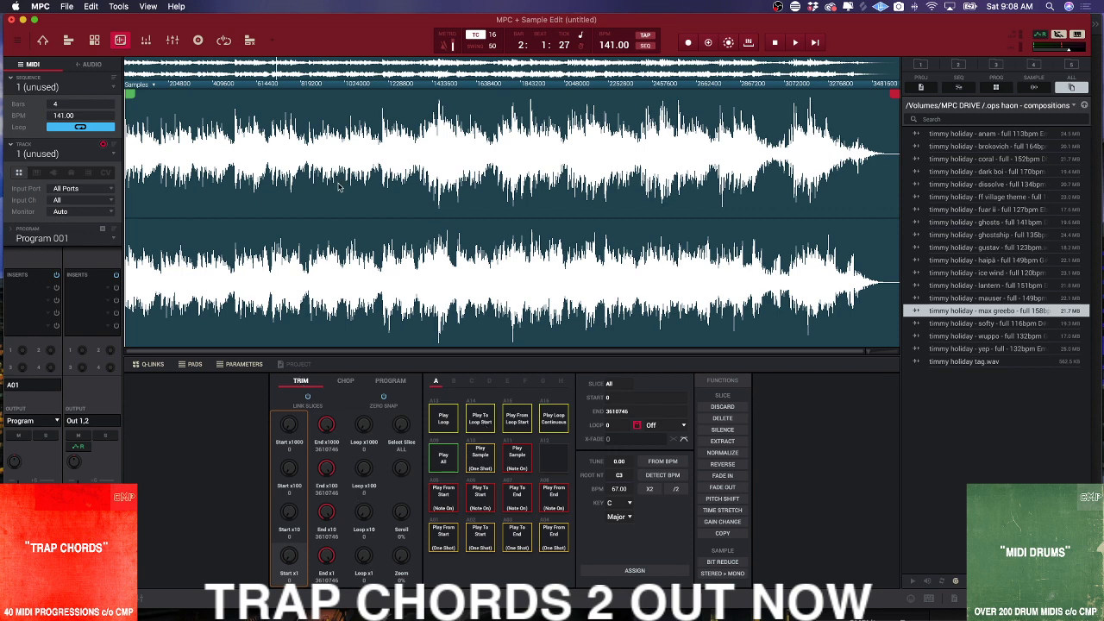
- Move the sample's start point to about 243, where the sound begins in the waveform
scroll(250, 157, "up", 5)
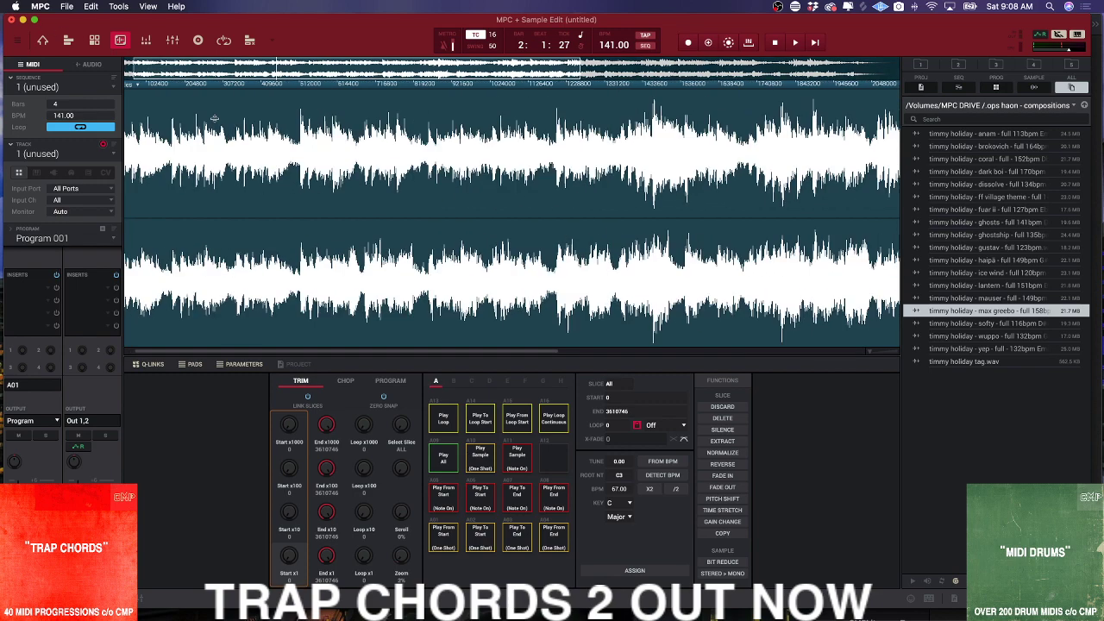
left_click_drag(192, 69, 177, 69)
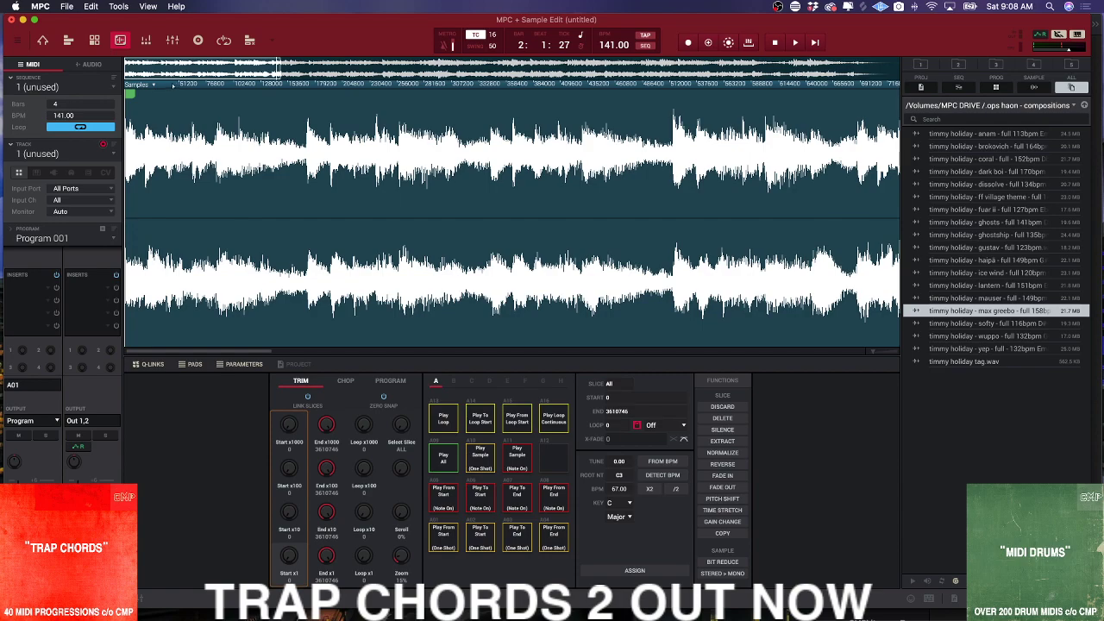
scroll(215, 176, "up", 4)
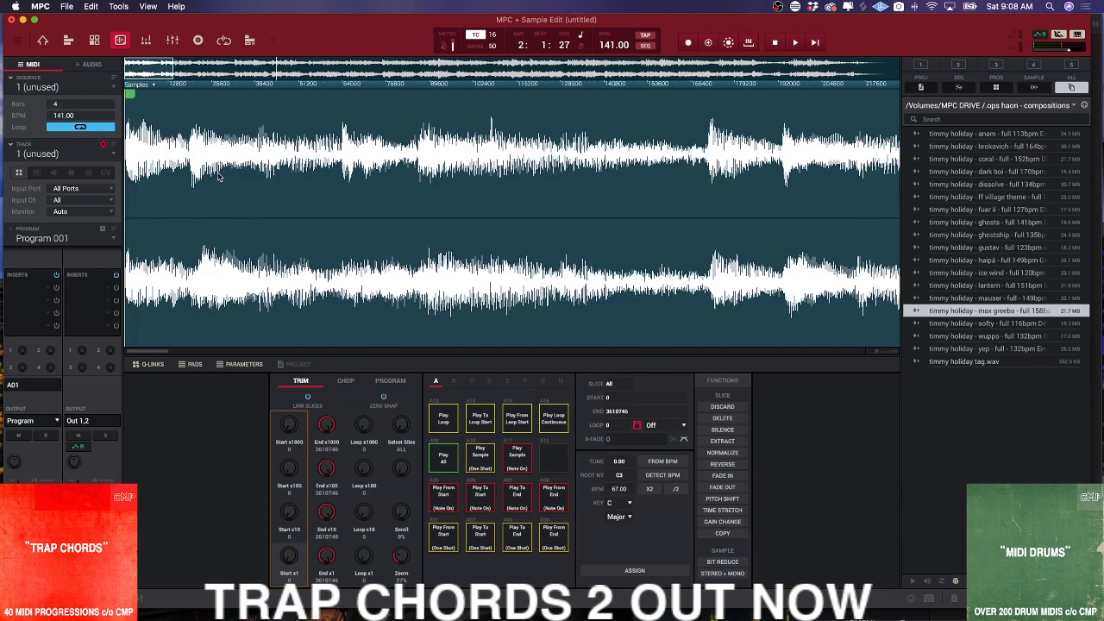
scroll(215, 175, "up", 5)
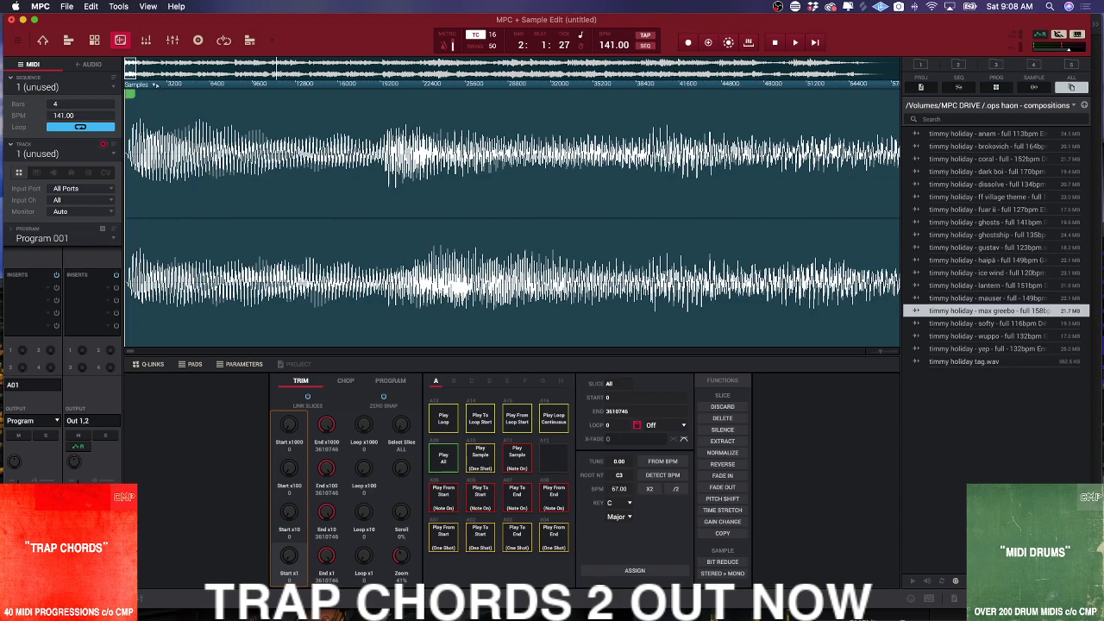
scroll(216, 174, "up", 4)
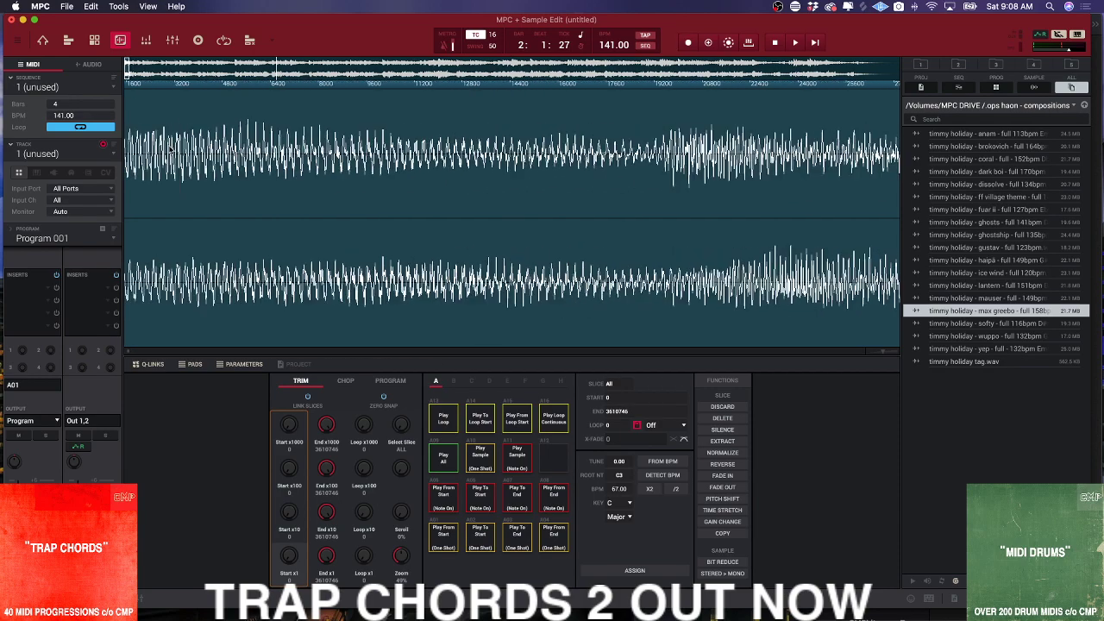
scroll(124, 73, "up", 3)
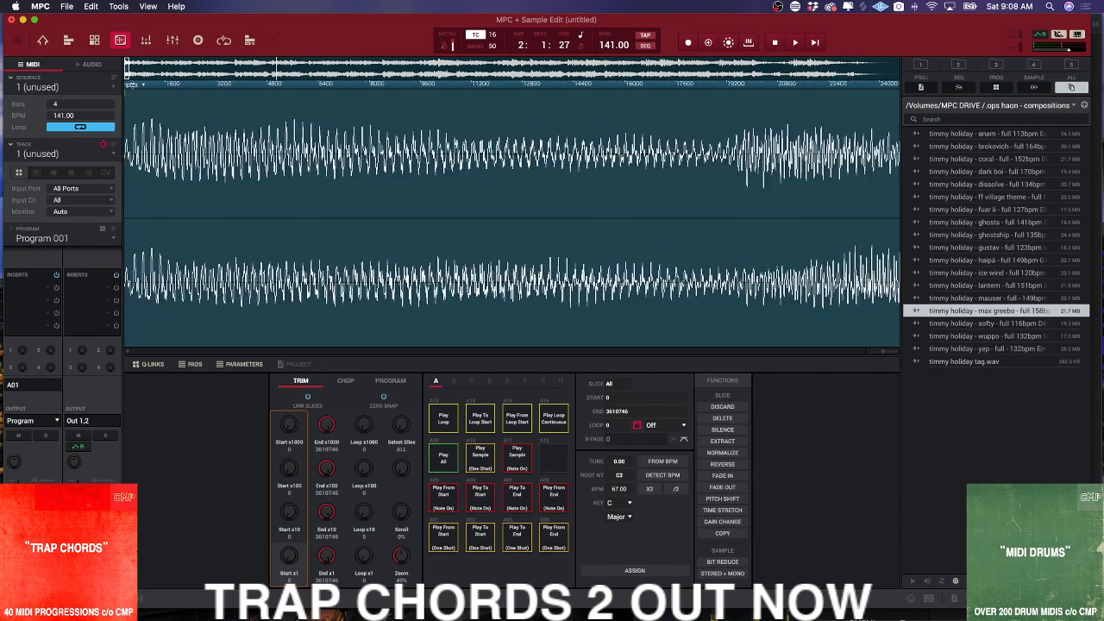
scroll(171, 148, "left", 5)
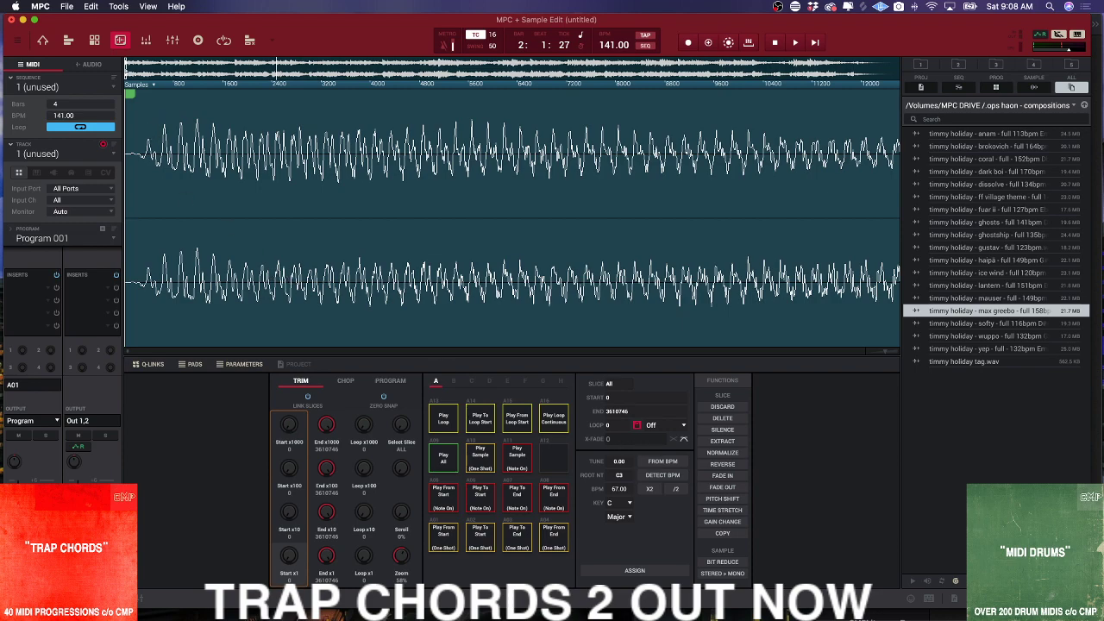
scroll(244, 259, "up", 10)
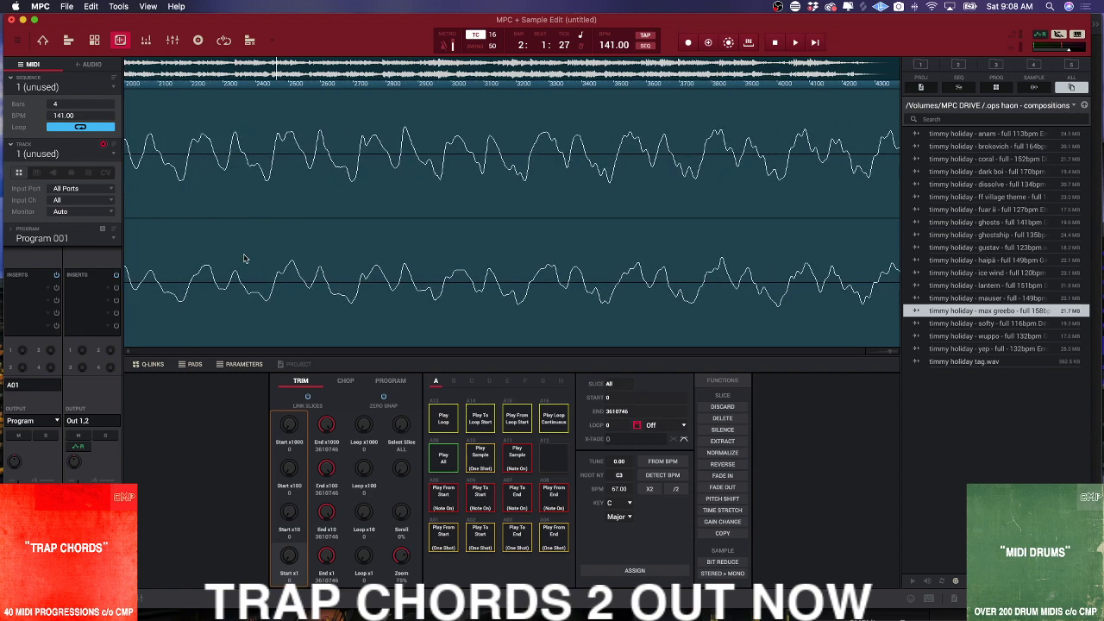
scroll(244, 259, "left", 3)
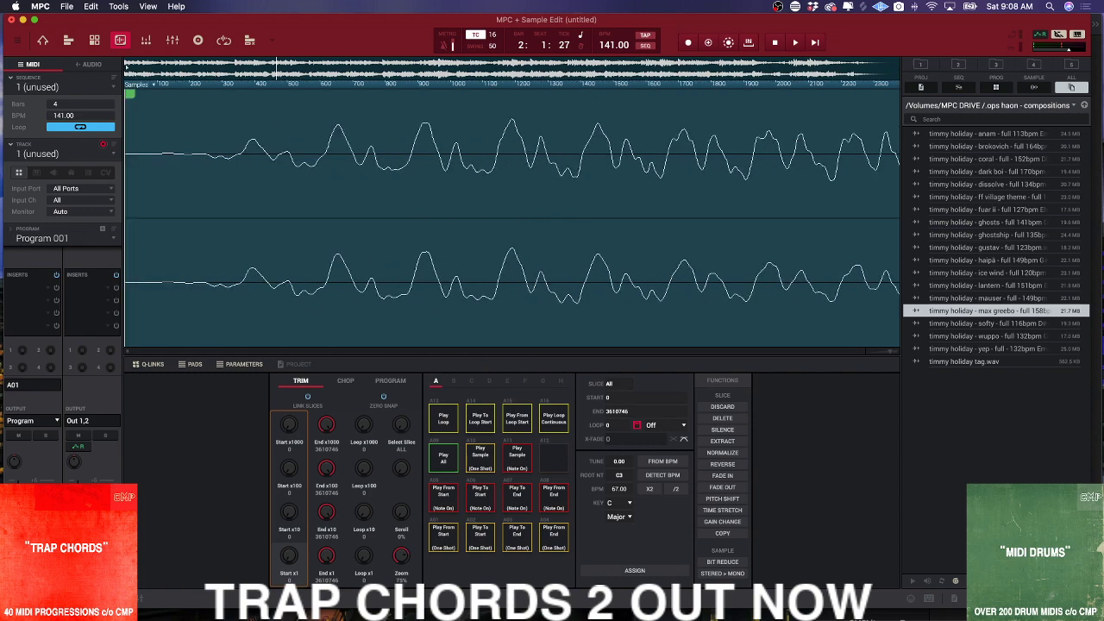
scroll(192, 177, "up", 5)
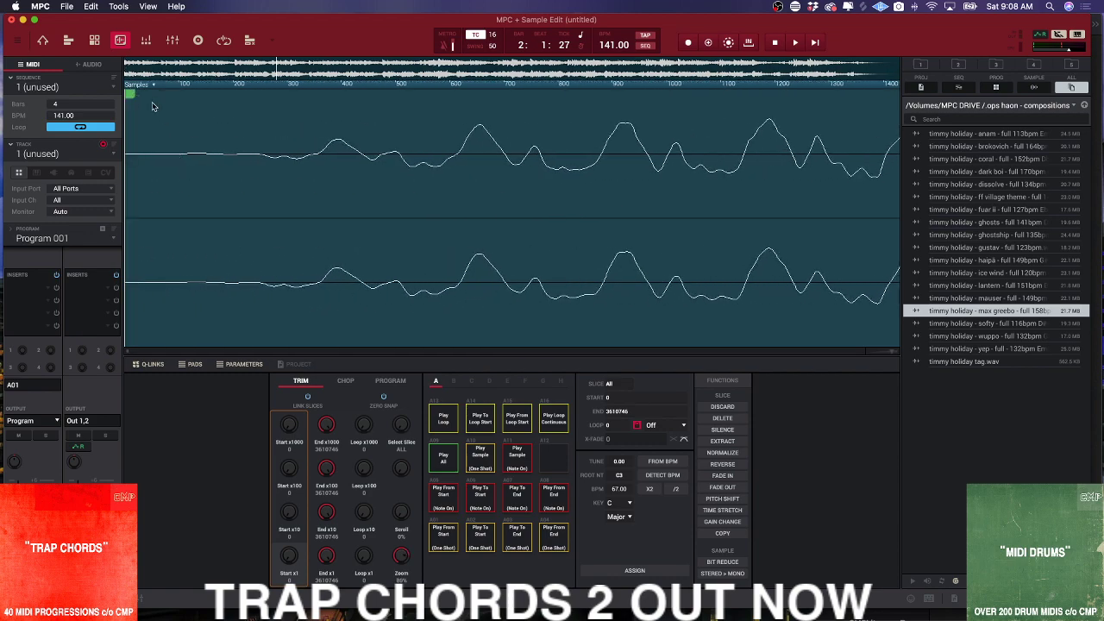
scroll(137, 104, "down", 3)
scroll(154, 104, "up", 3)
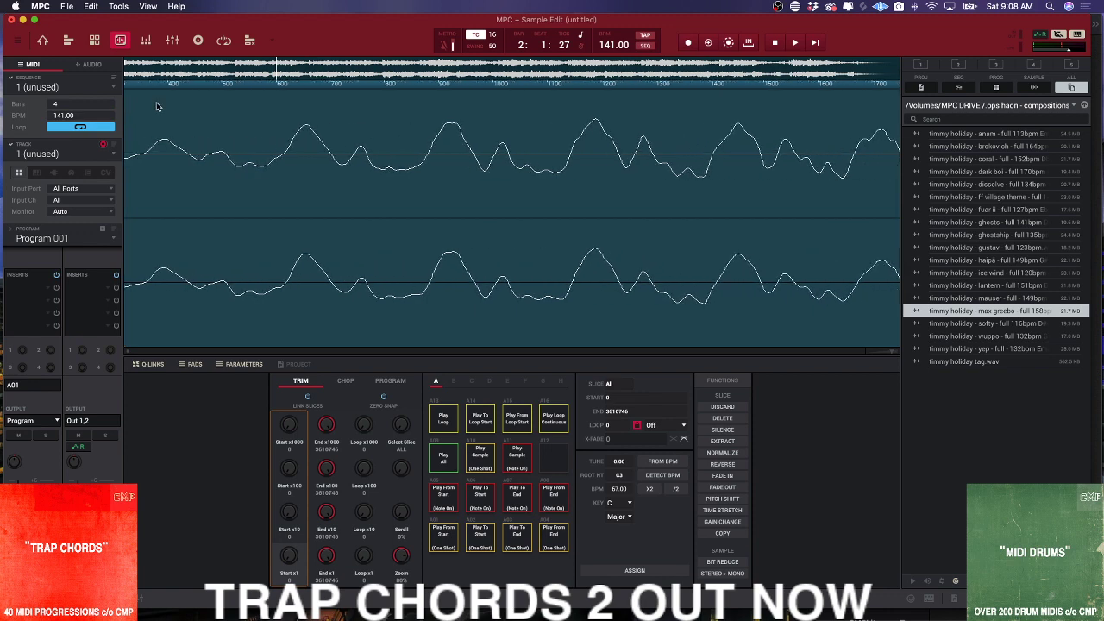
mouse_move(130, 93)
left_mouse_down()
mouse_move(266, 113)
mouse_move(244, 117)
mouse_move(254, 118)
left_mouse_up()
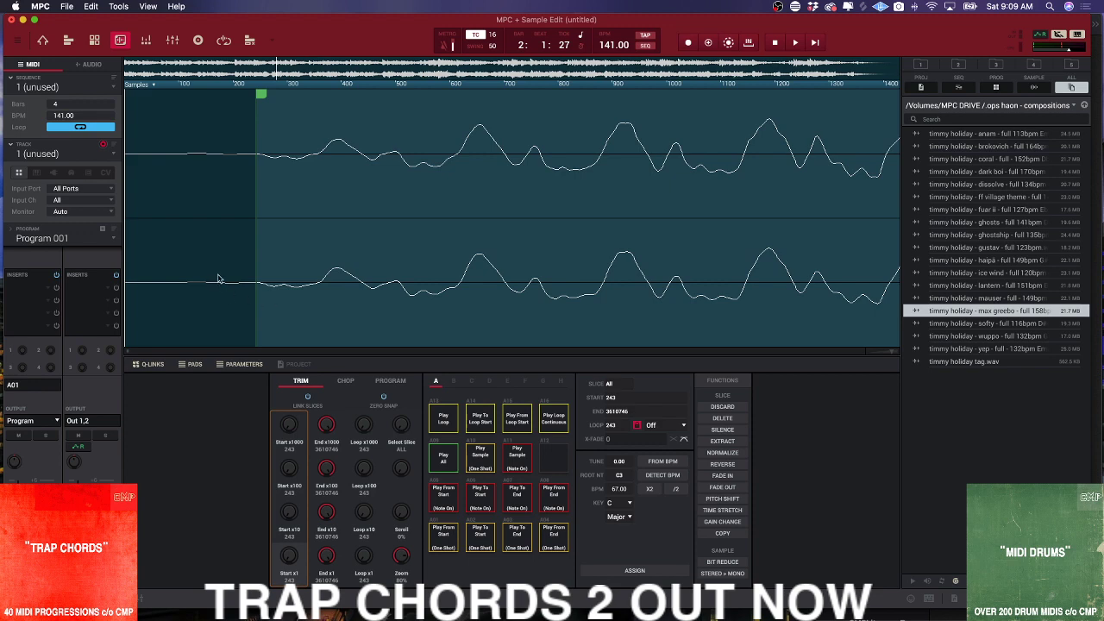
- Discard the audio outside the sample's start and end points
left_click(726, 408)
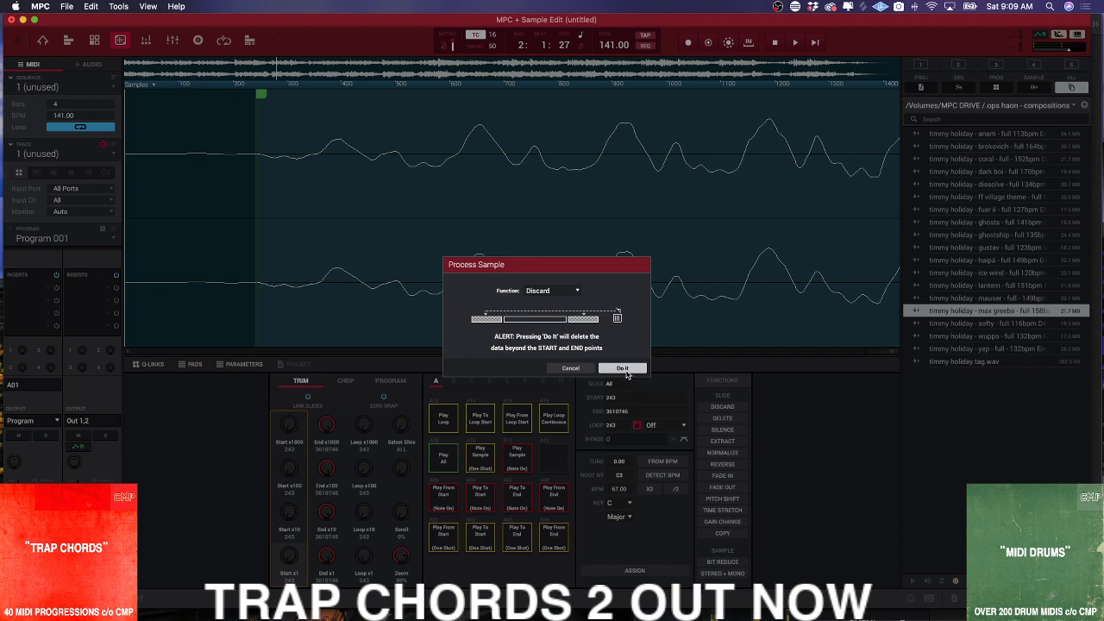
left_click(626, 370)
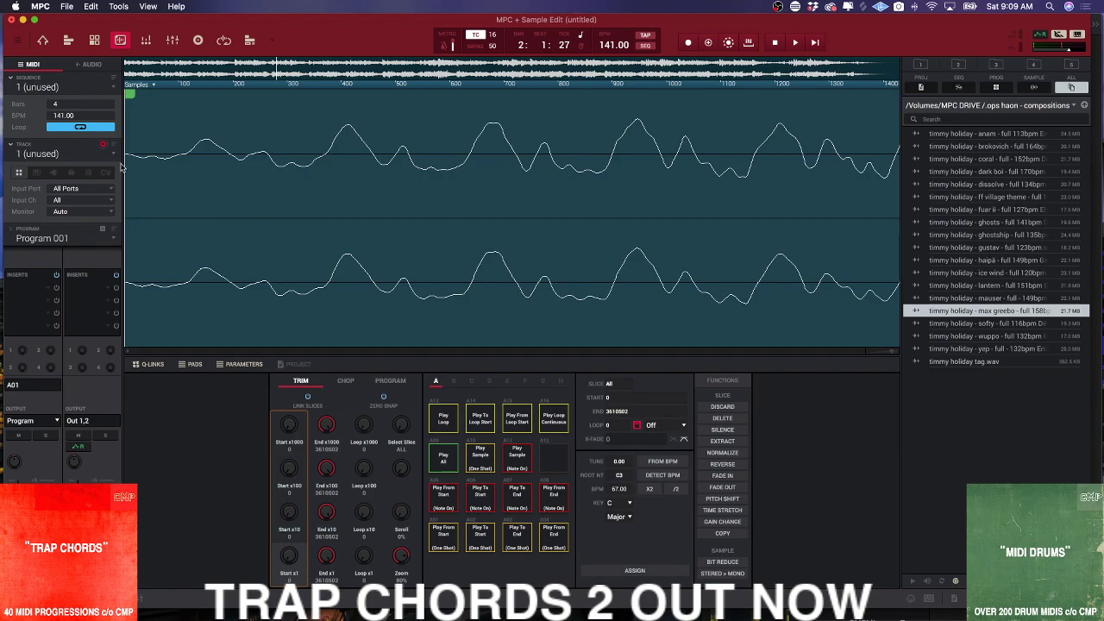
left_click_drag(265, 76, 248, 5)
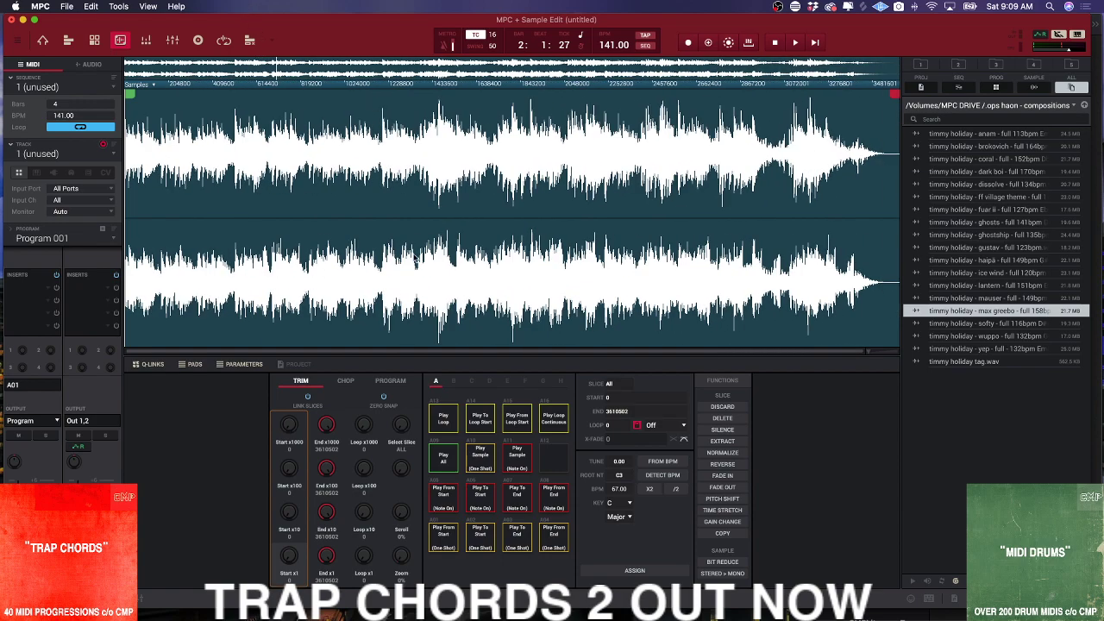
- Chop the sample by Threshold, trying threshold values such as 66, 42 and 14, and set it to 16
left_click(345, 382)
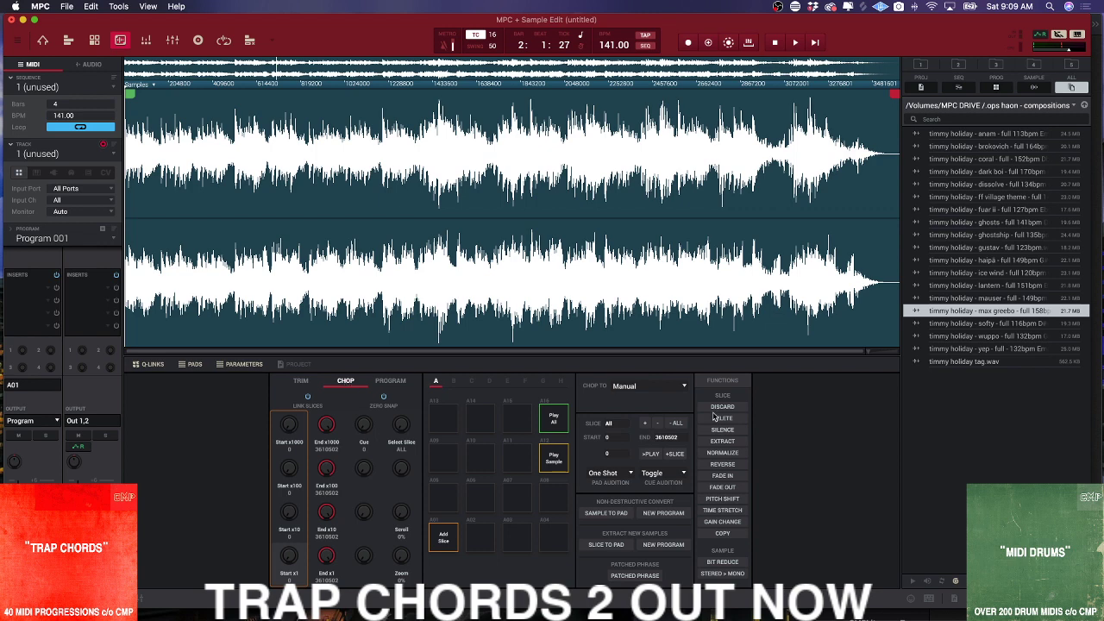
left_click(654, 392)
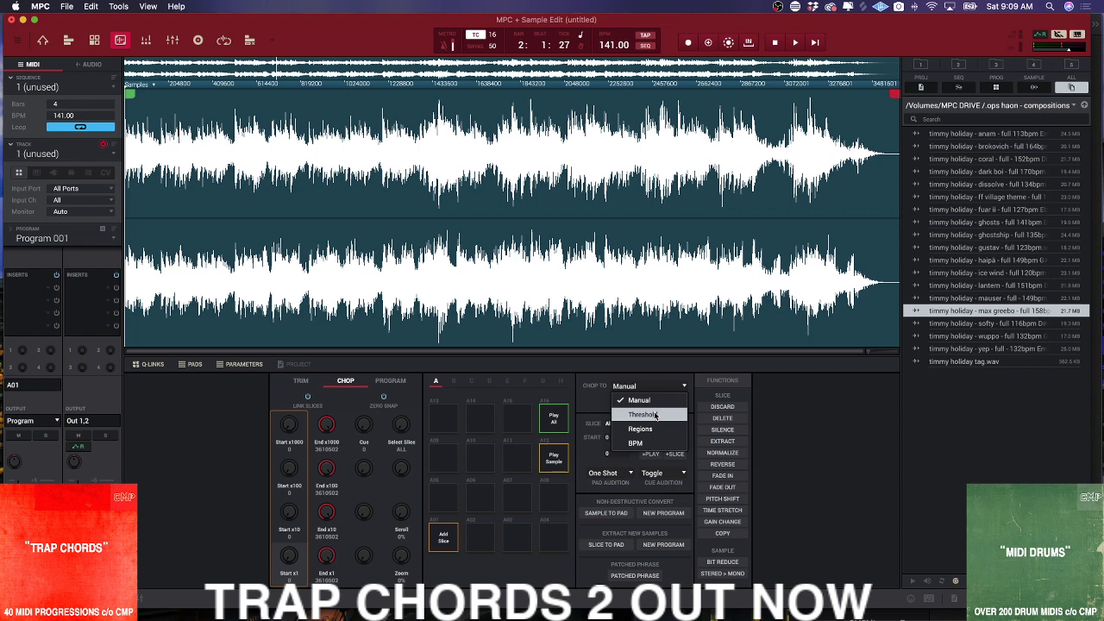
left_click(655, 416)
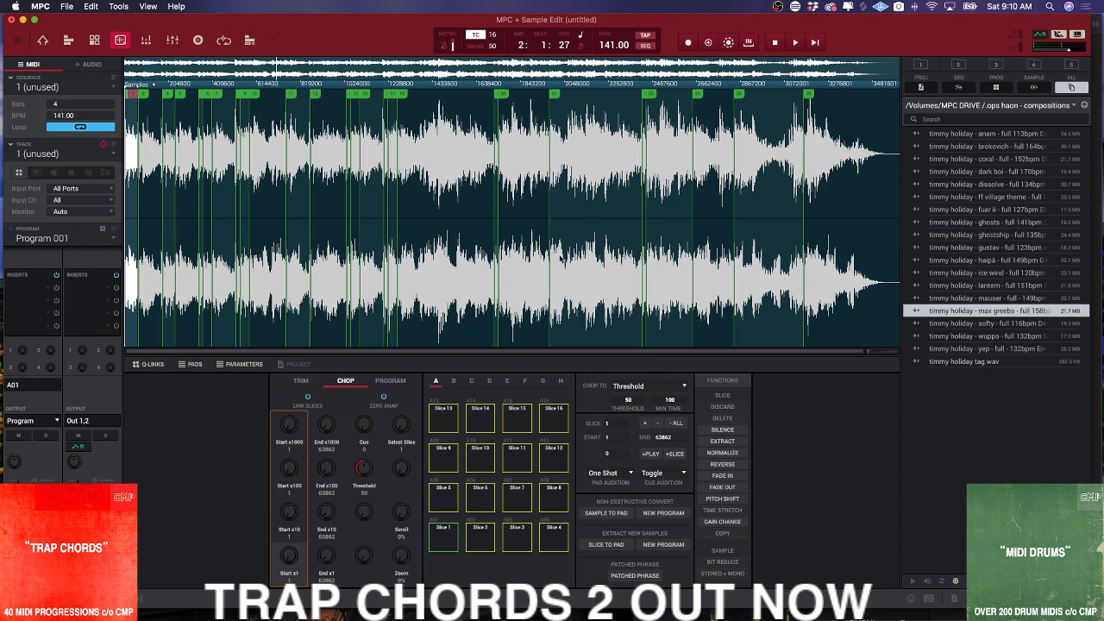
left_click_drag(629, 402, 627, 378)
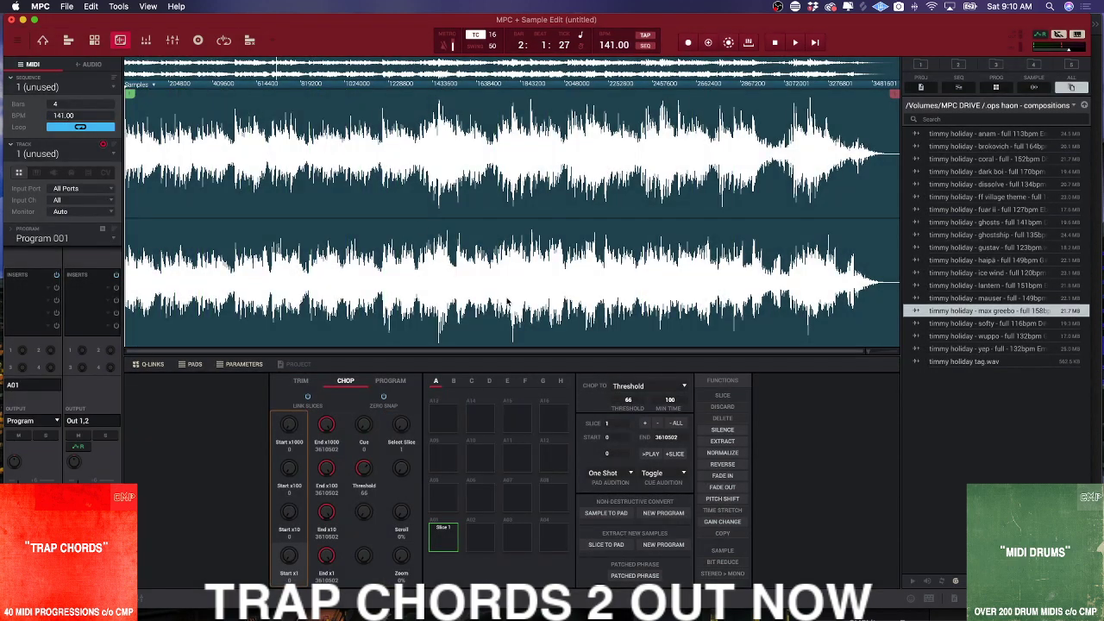
mouse_move(628, 400)
left_mouse_down()
mouse_move(625, 461)
mouse_move(629, 402)
left_mouse_up()
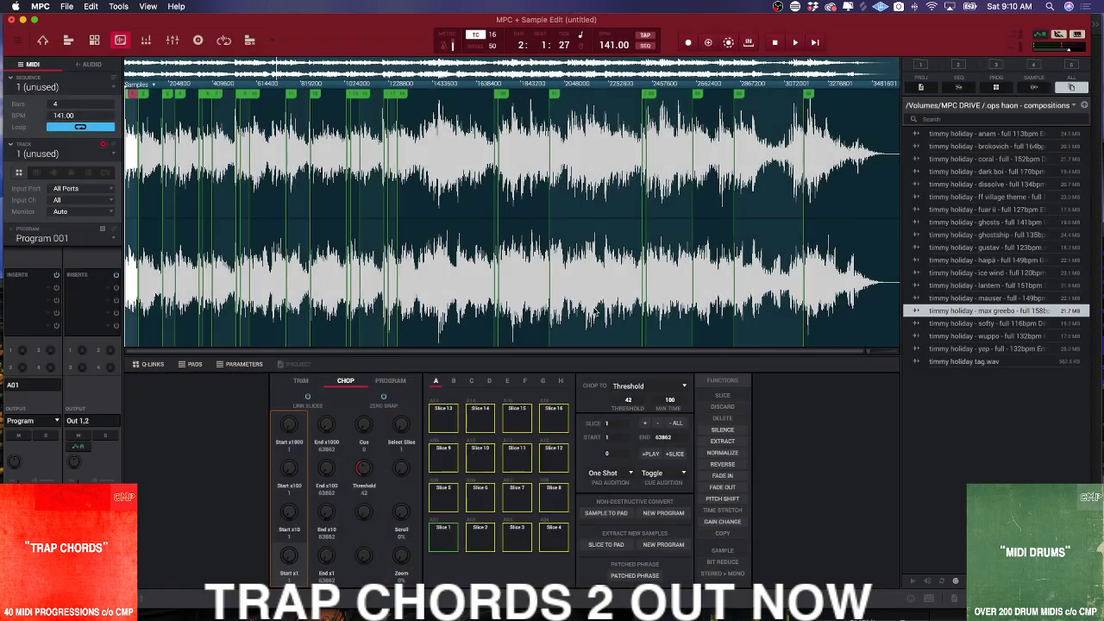
left_click_drag(627, 400, 627, 427)
left_click_drag(624, 408, 622, 448)
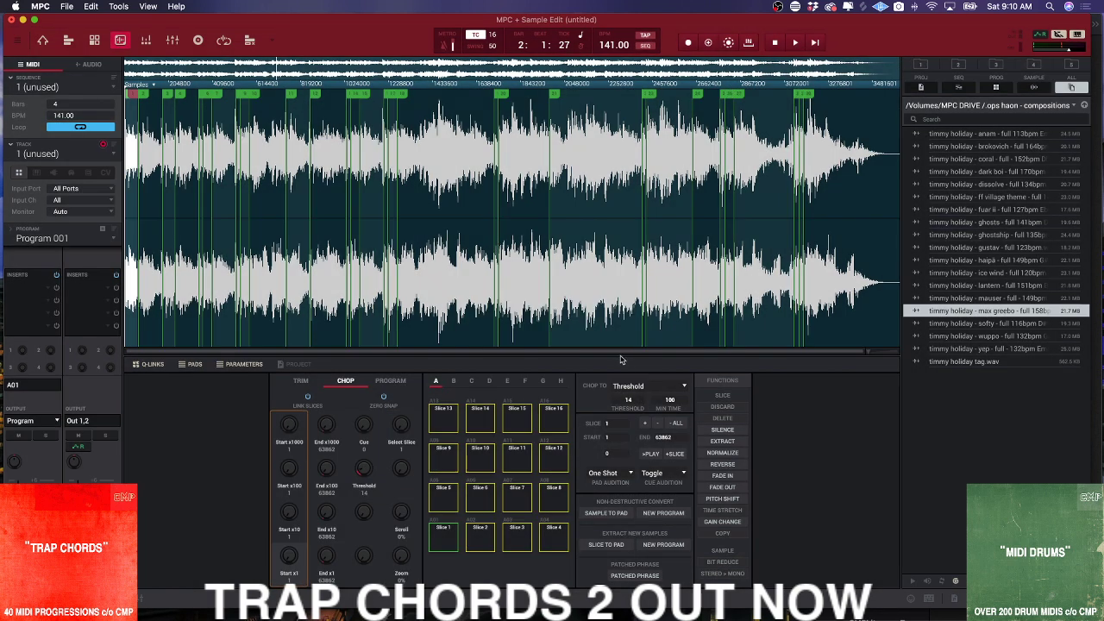
left_click_drag(628, 401, 665, 393)
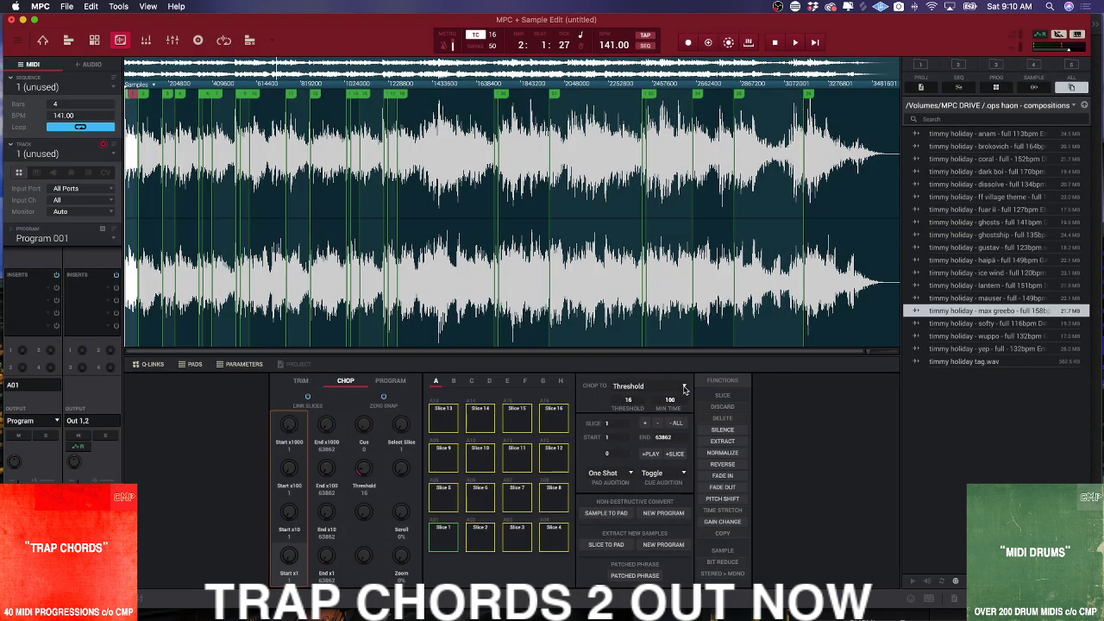
- Chop the sample into 16 equal regions
left_click(684, 389)
left_click(668, 430)
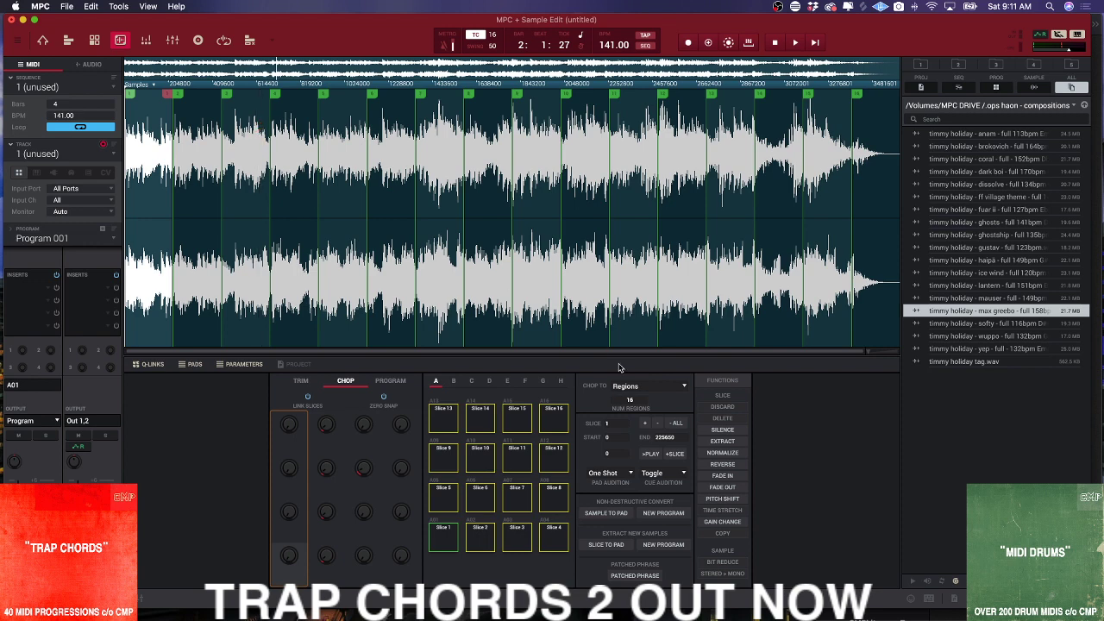
- Set the chop method to BPM and check the sample's BPM value in Trim before returning to Chop
left_click(678, 389)
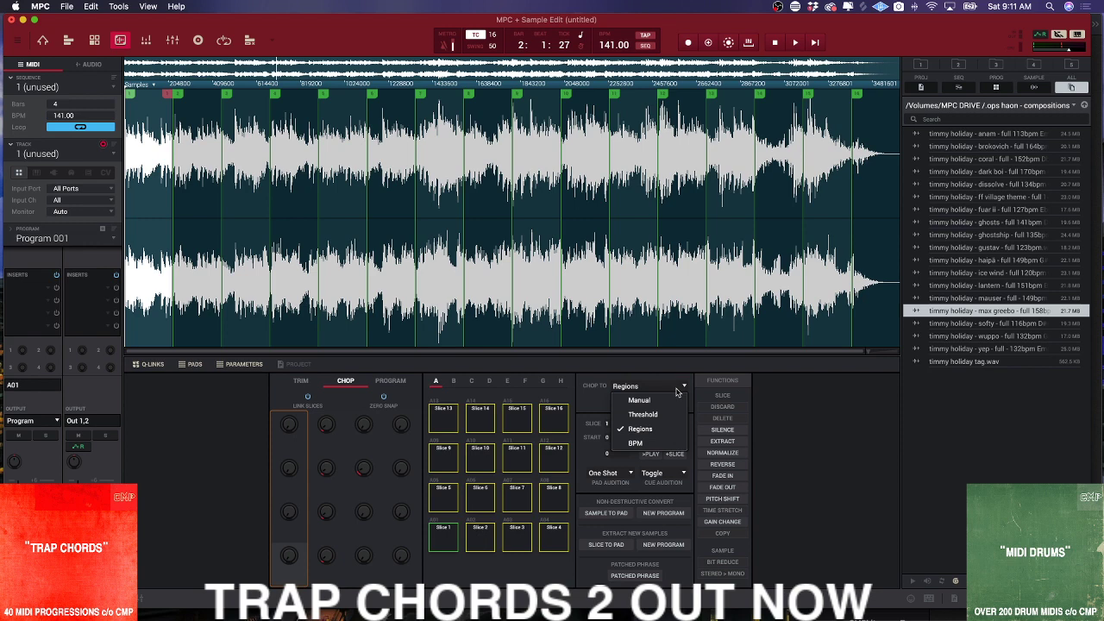
left_click(651, 442)
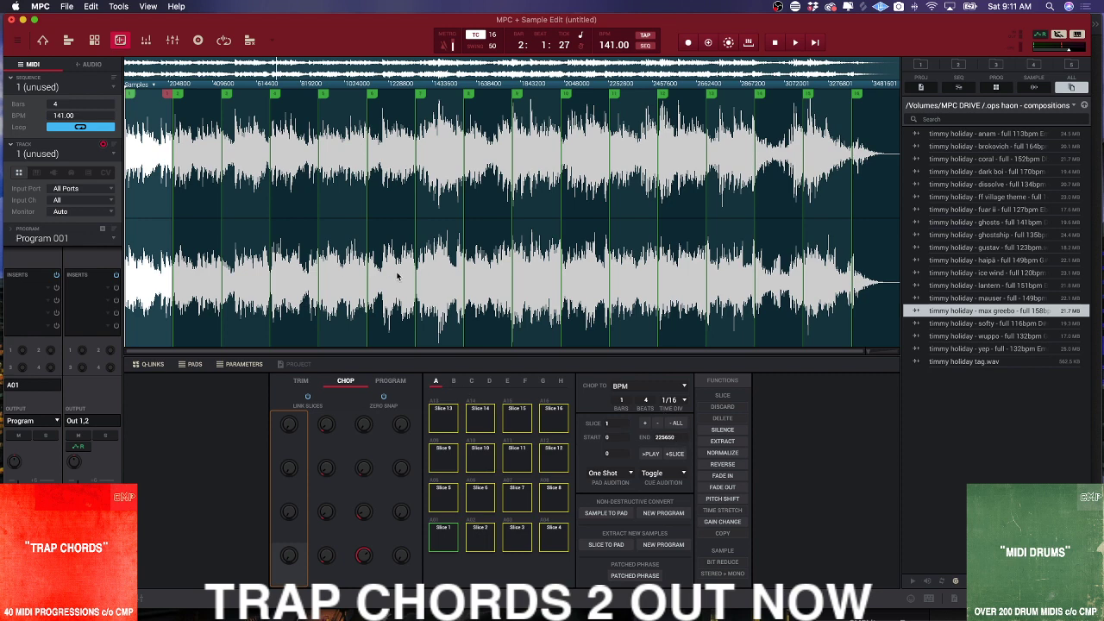
left_click(302, 381)
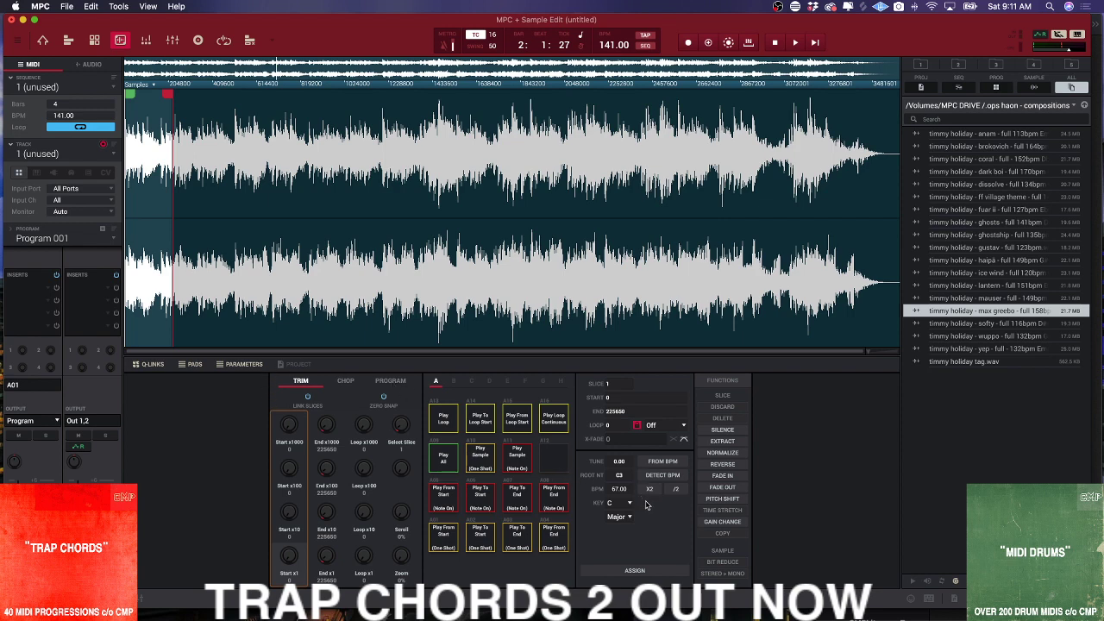
left_click_drag(618, 488, 599, 488)
left_click(353, 384)
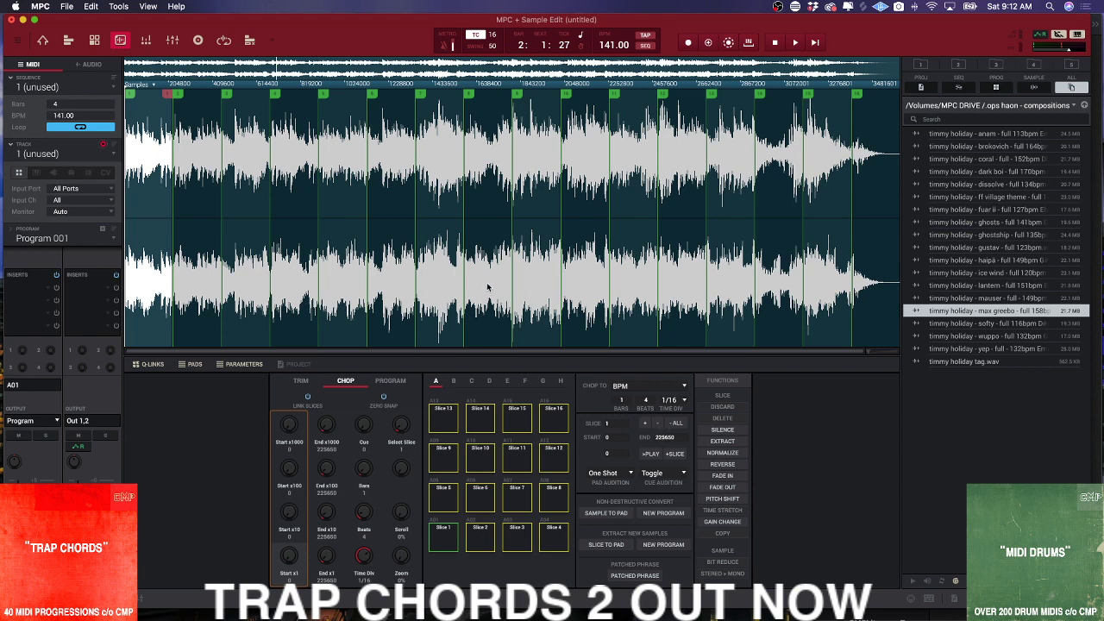
- Slice the sample by BPM with 8 beats, keeping 1 bar and a 1/16 time division
left_click(674, 402)
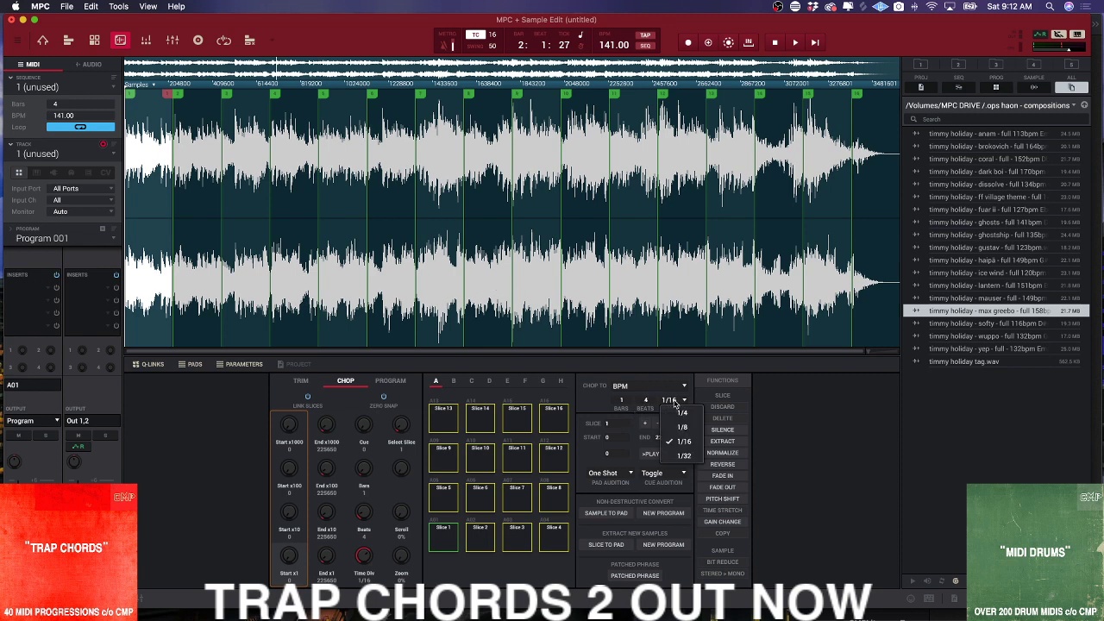
left_click(689, 443)
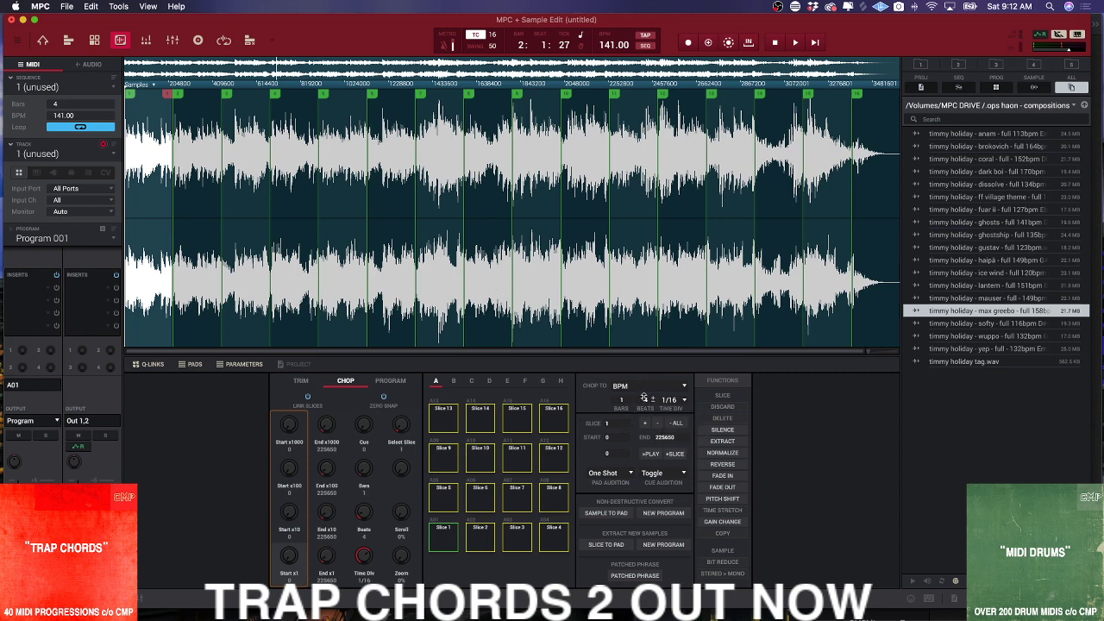
scroll(648, 399, "up", 2)
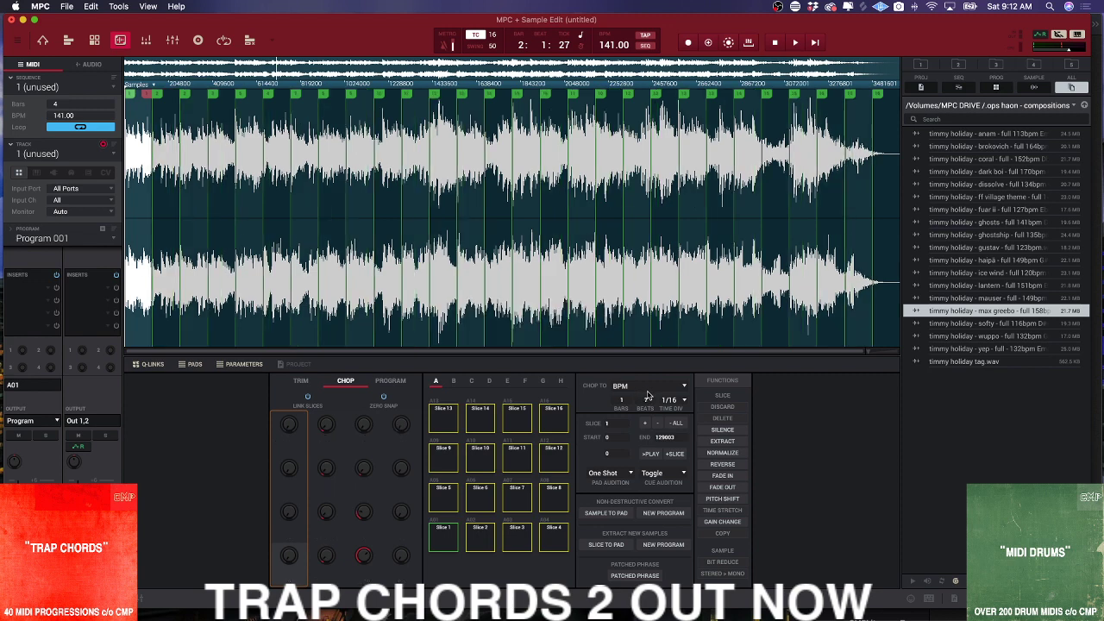
scroll(647, 398, "up", 2)
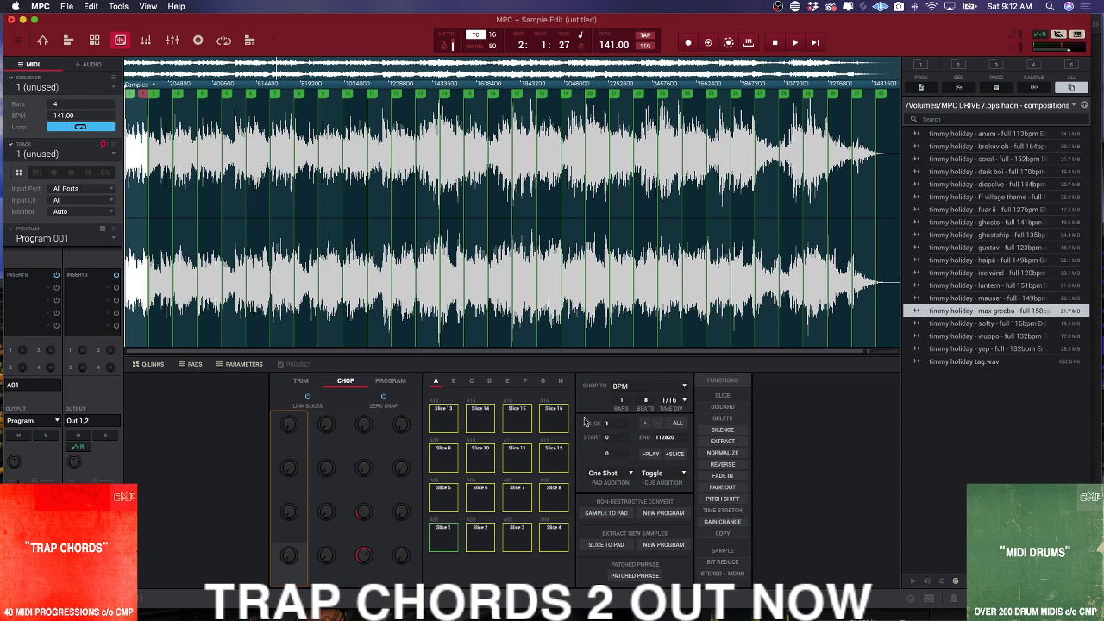
- Set the chop method to Manual
left_click(672, 392)
left_click(648, 400)
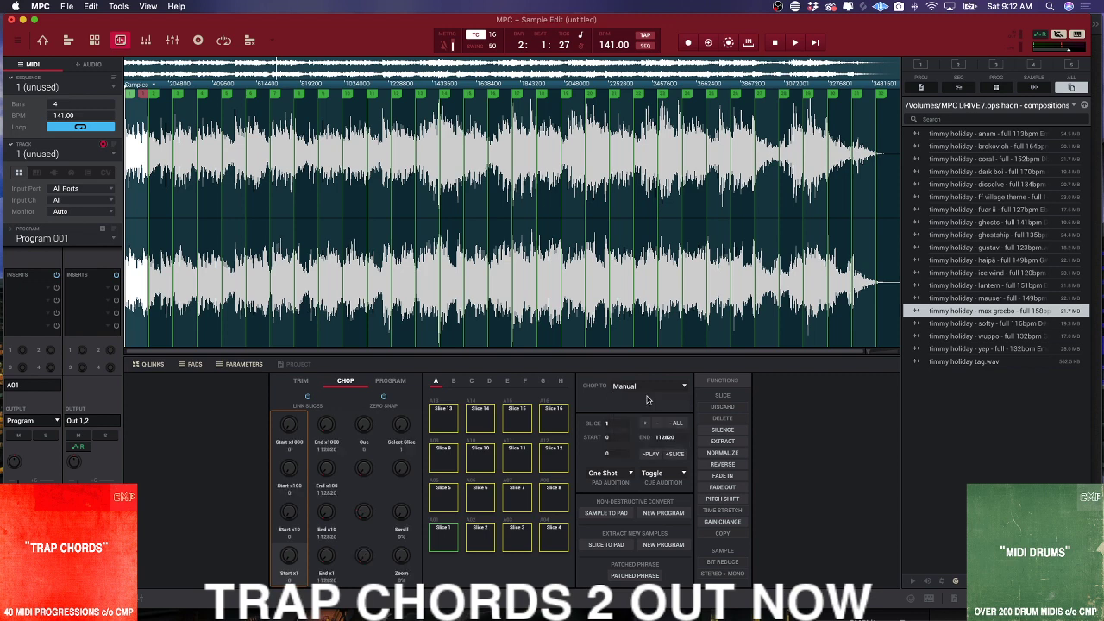
- Slice the sample by BPM with 1 bar, 1 beat and a 1/4 time division
left_click(647, 395)
left_click(647, 400)
left_click(677, 390)
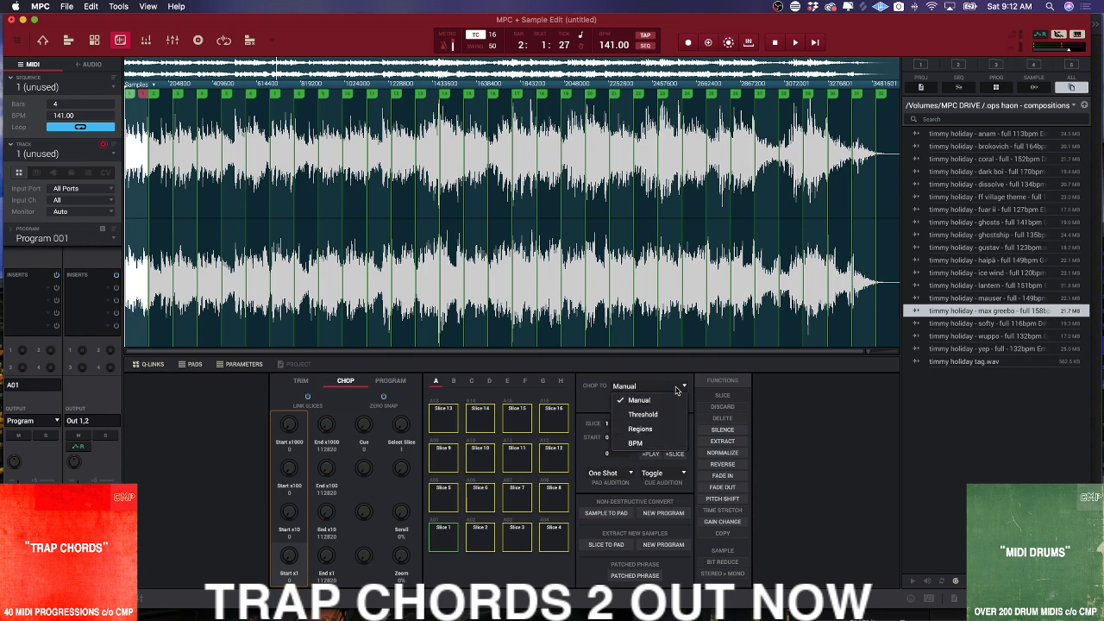
left_click(645, 442)
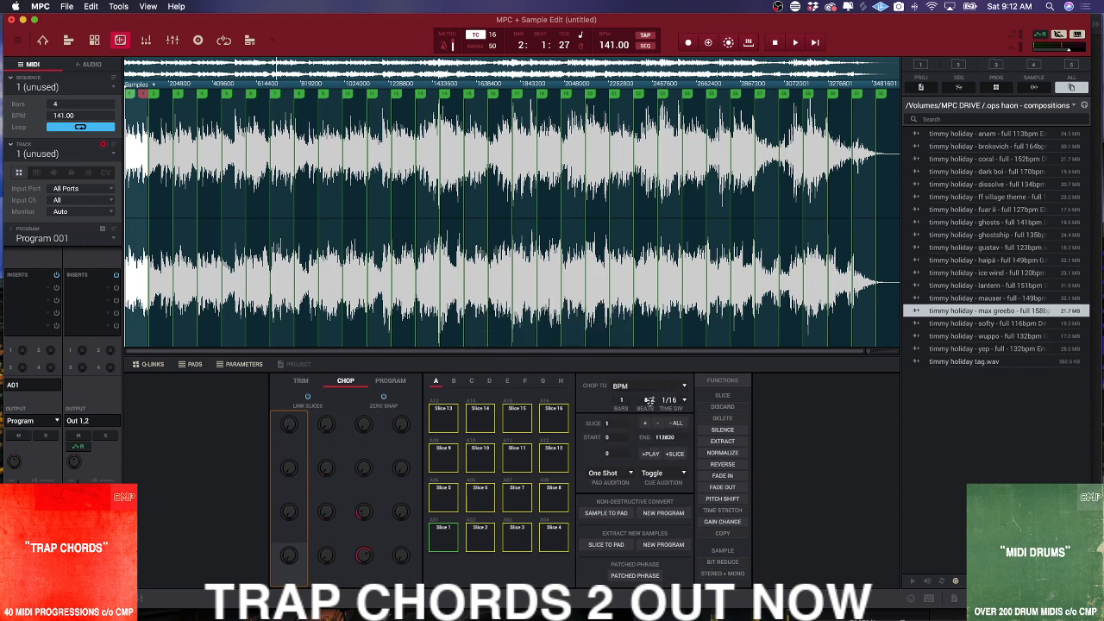
left_click_drag(647, 400, 648, 473)
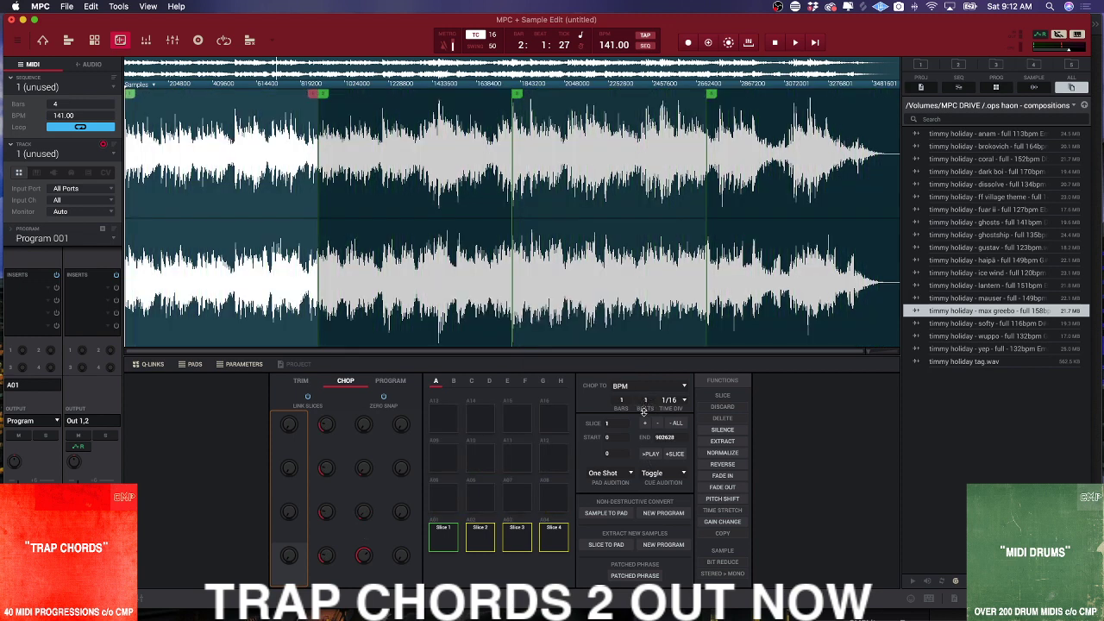
left_click(680, 405)
left_click(672, 415)
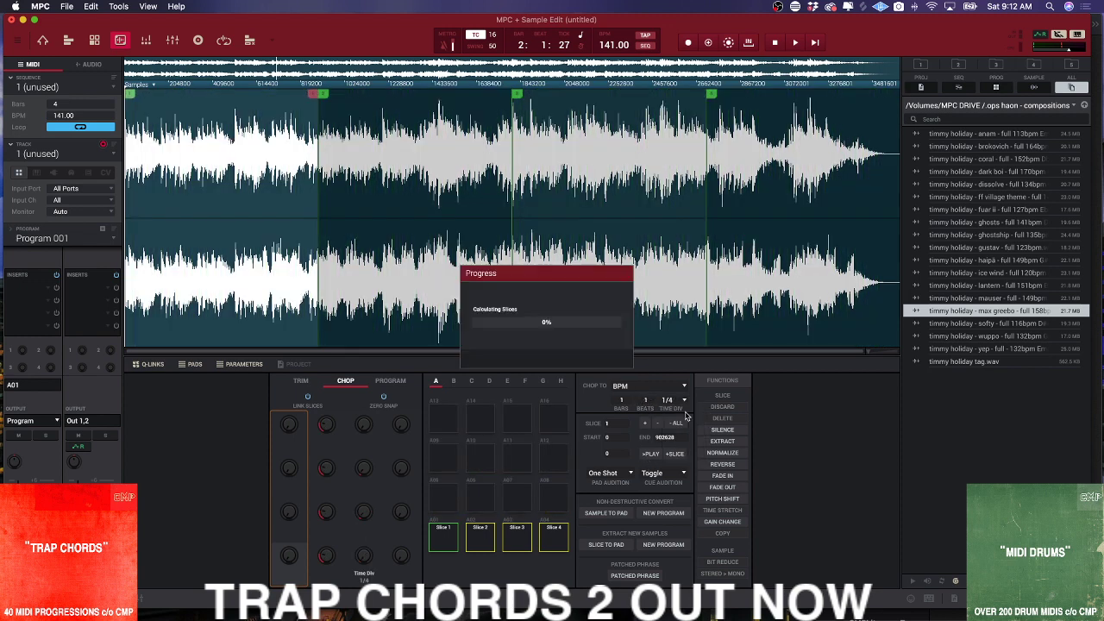
- Set the chop method back to Manual
left_click(683, 386)
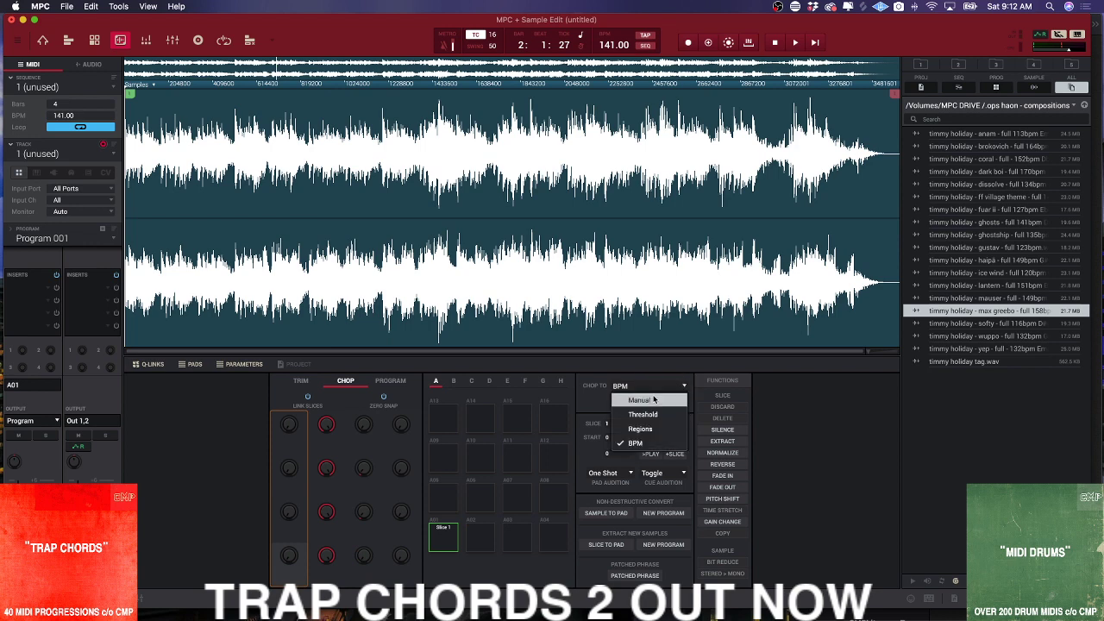
left_click(646, 399)
left_click(315, 167)
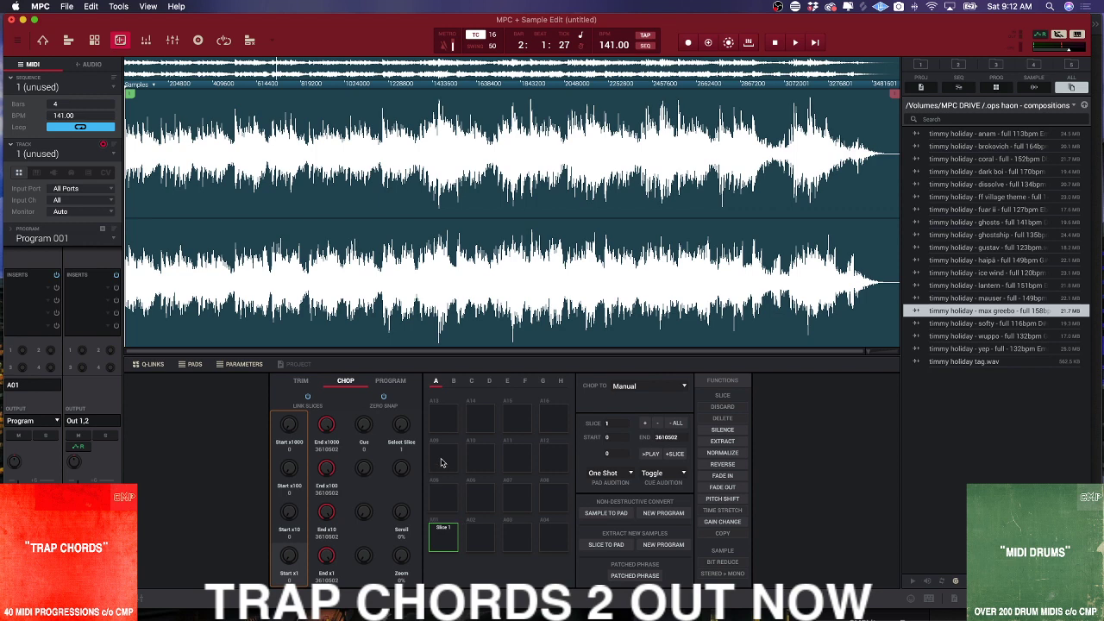
- Place slice markers by hand along the waveform at chosen points, dividing the sample into 12 slices
left_click(167, 141)
left_click(158, 141)
left_click(164, 141)
left_click(161, 142)
left_click(232, 142)
left_click(393, 142)
left_click(248, 143)
left_click(160, 142)
double_click(161, 142)
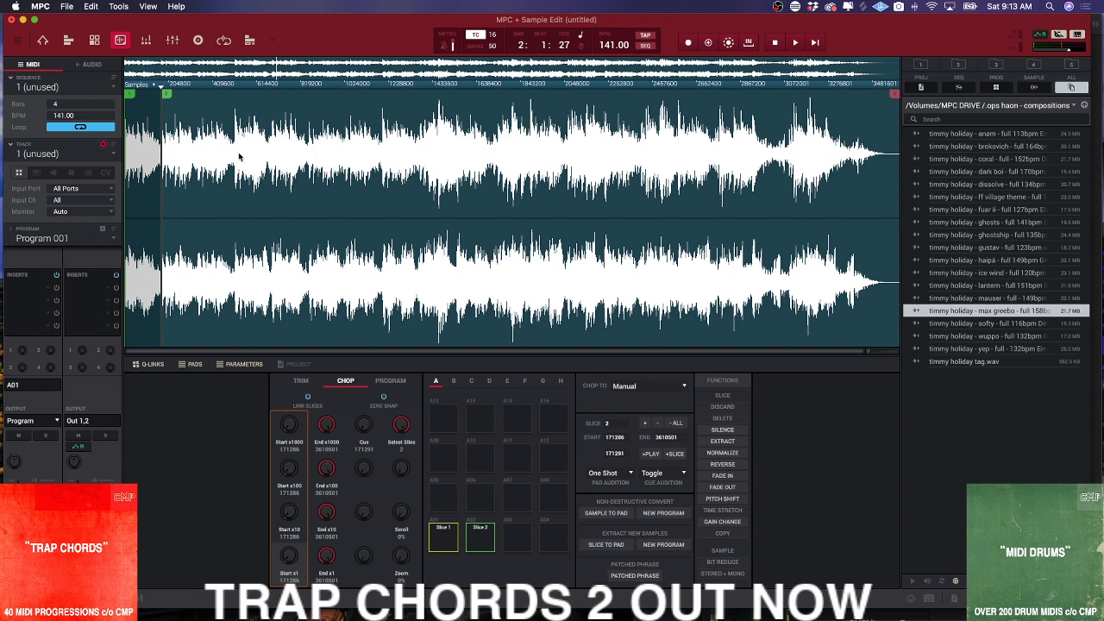
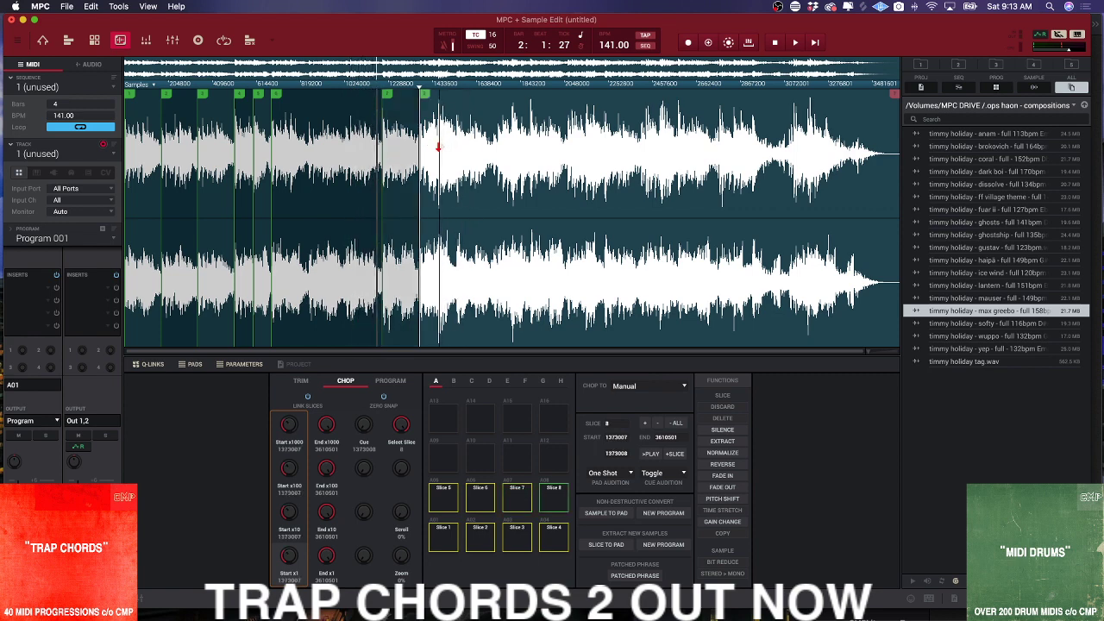
left_click(436, 144)
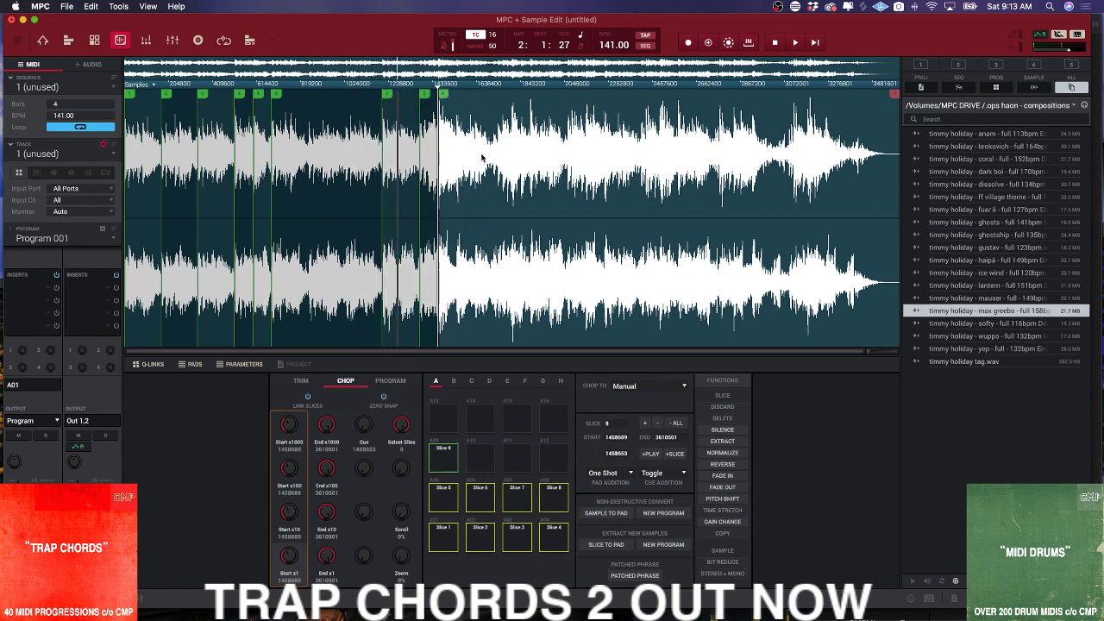
left_click(469, 145)
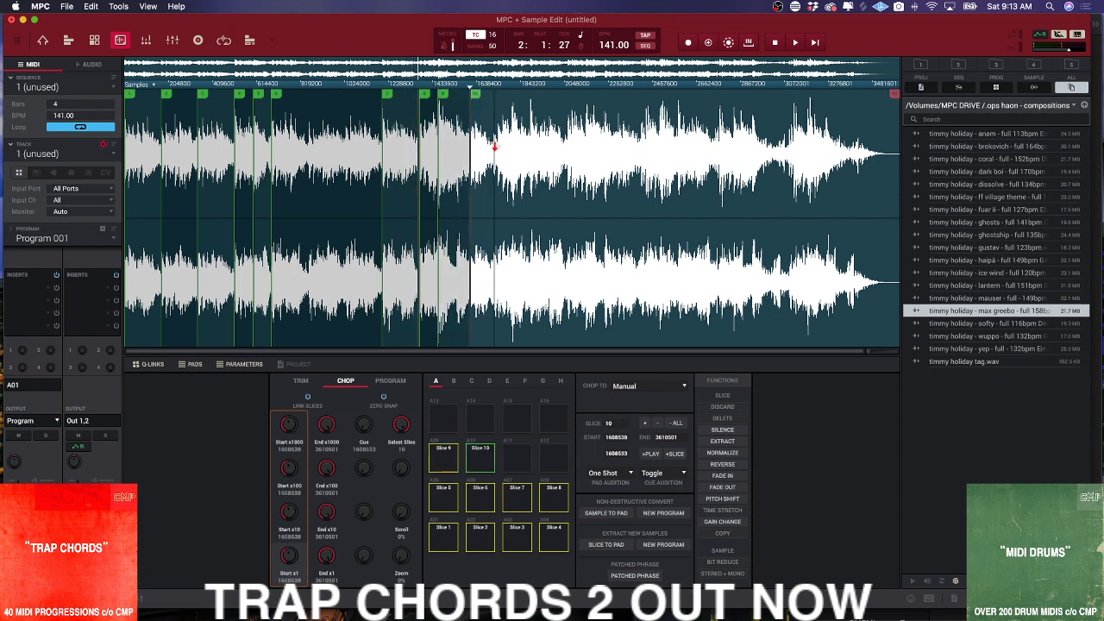
left_click(497, 144)
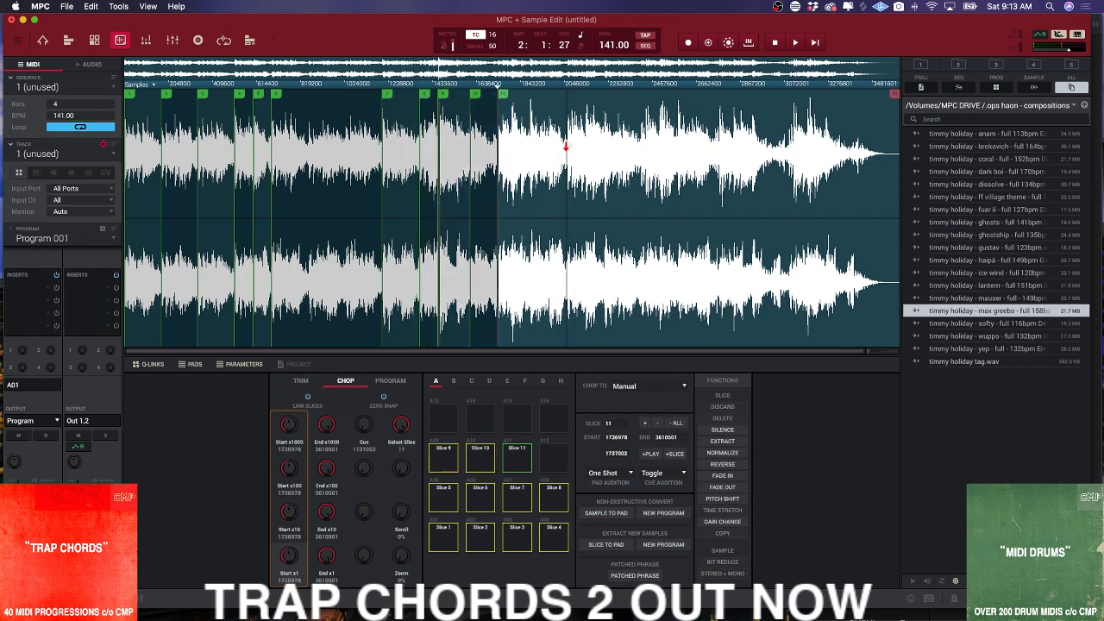
left_click(565, 147)
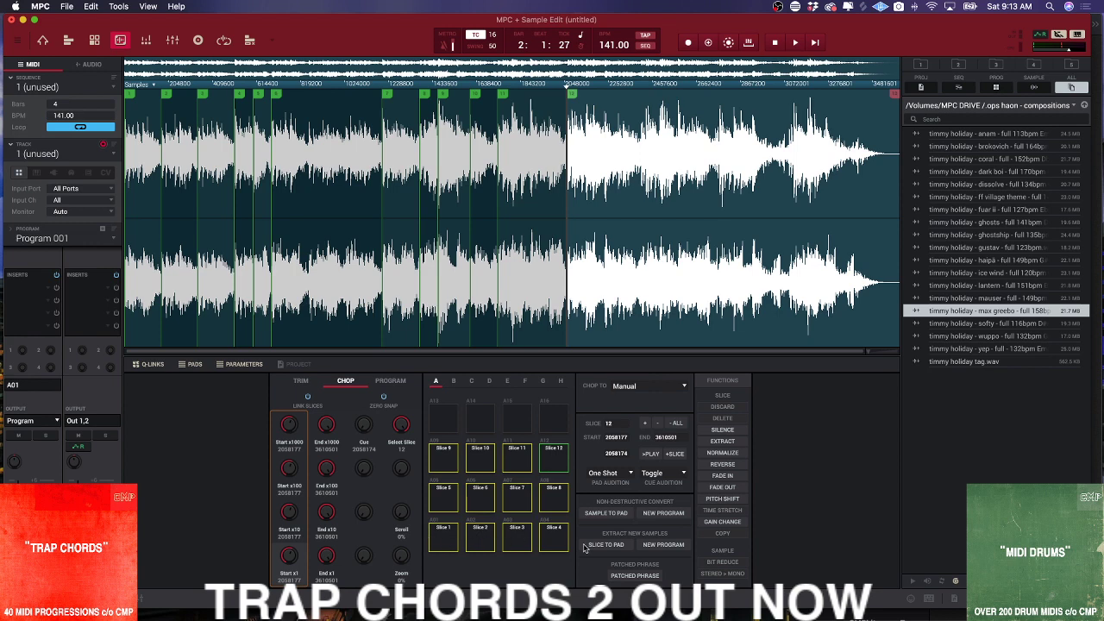
- Audition the manual slices on the bank A pads, playing them in varied order and finishing on slice 9
left_click(444, 536)
left_click(470, 501)
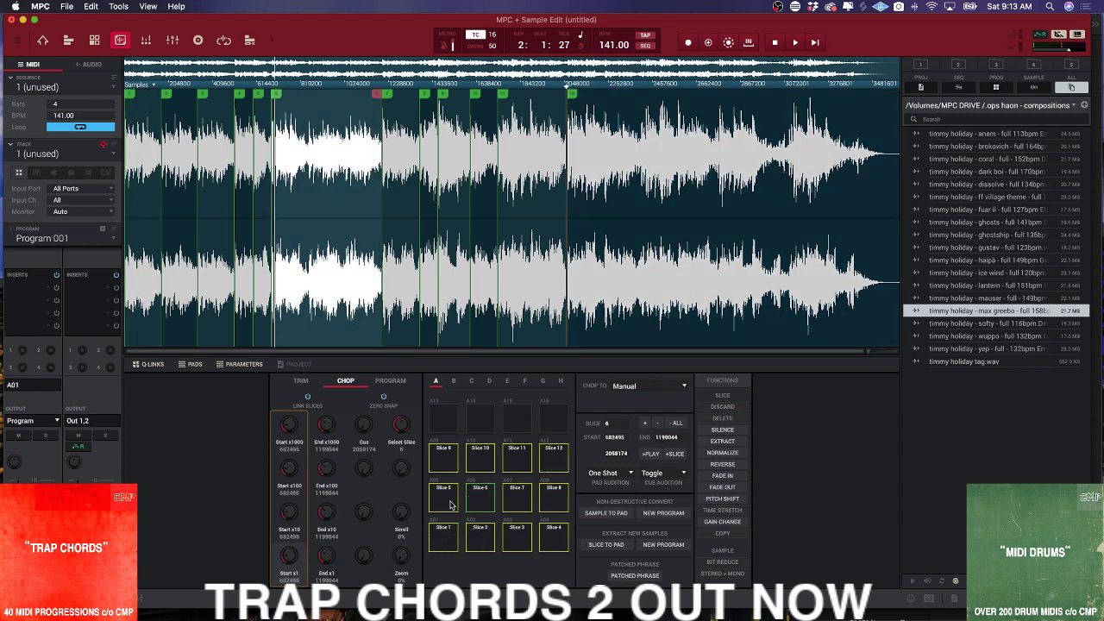
left_click(447, 501)
left_click(479, 536)
left_click(517, 533)
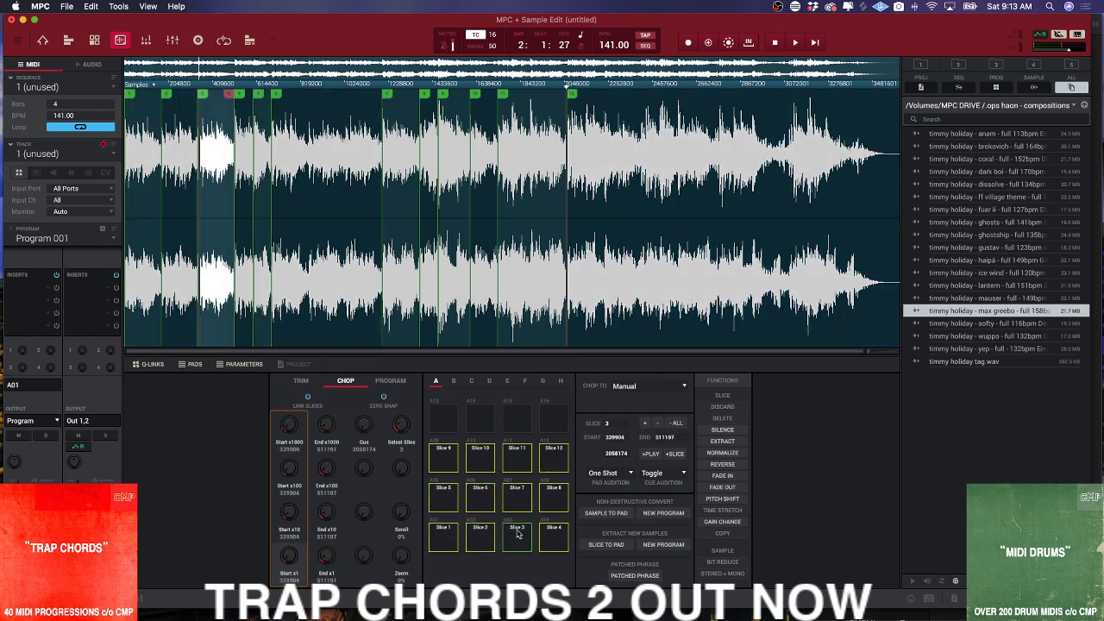
left_click(517, 500)
left_click(518, 464)
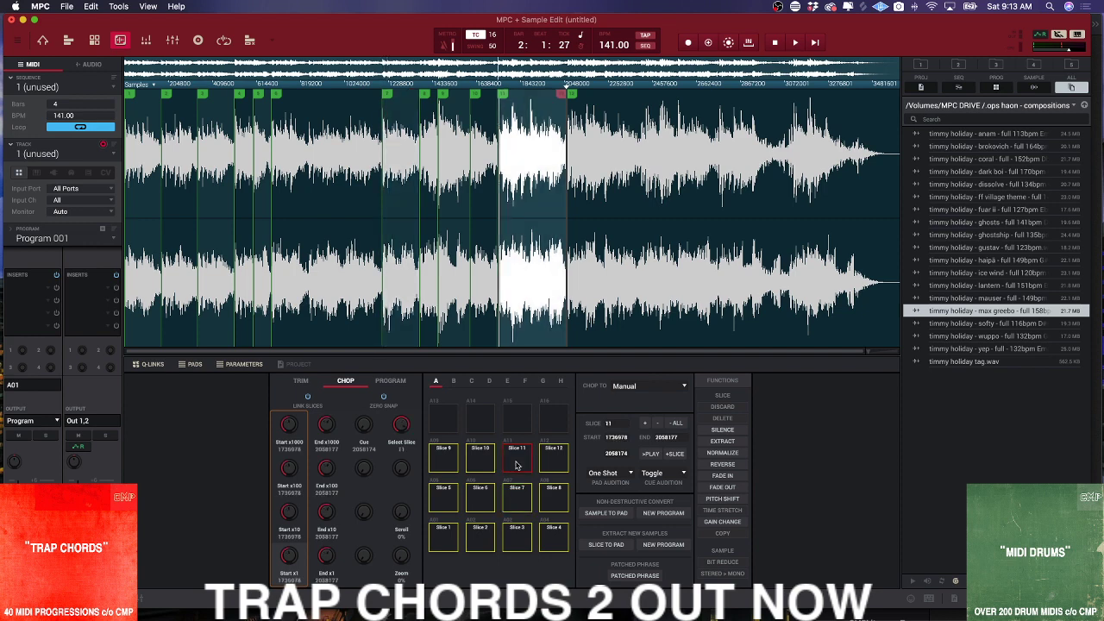
left_click(558, 462)
left_click(488, 459)
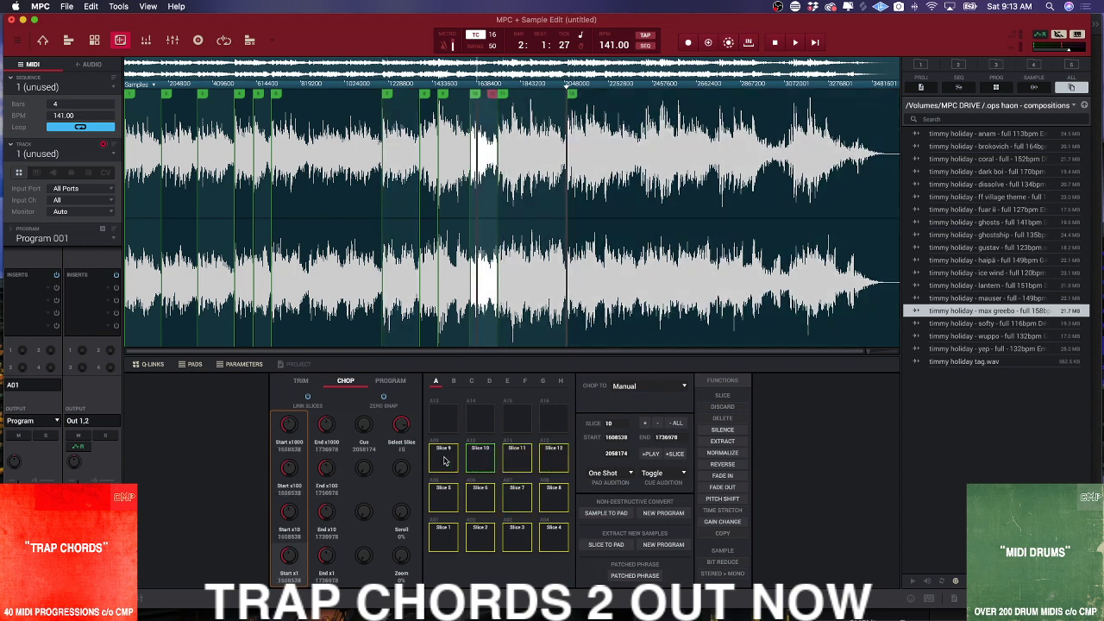
left_click(445, 461)
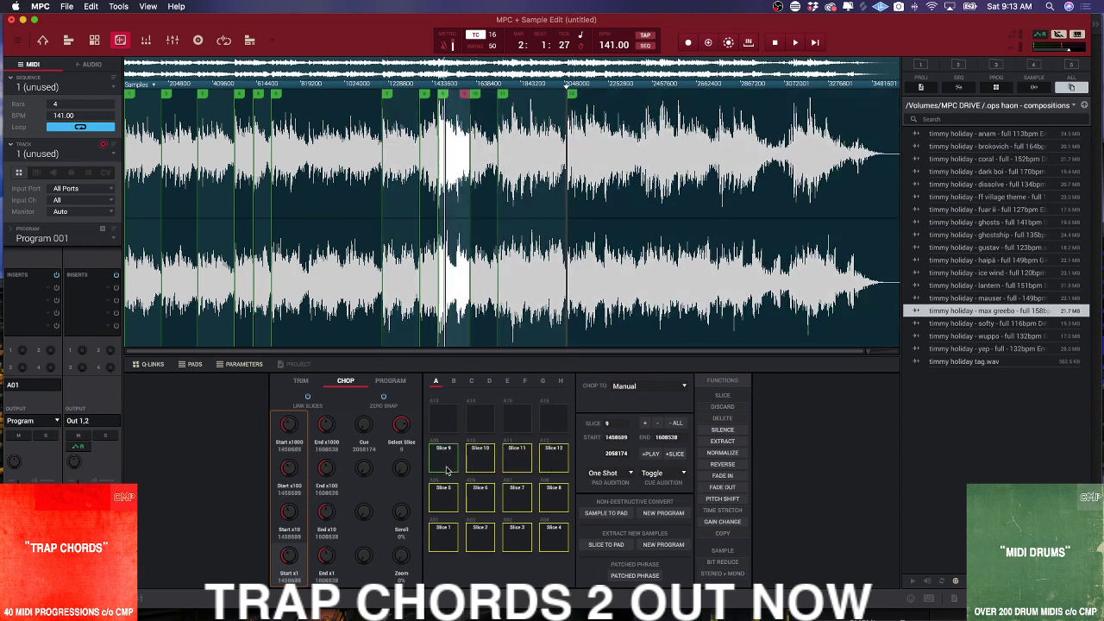
left_click(556, 540)
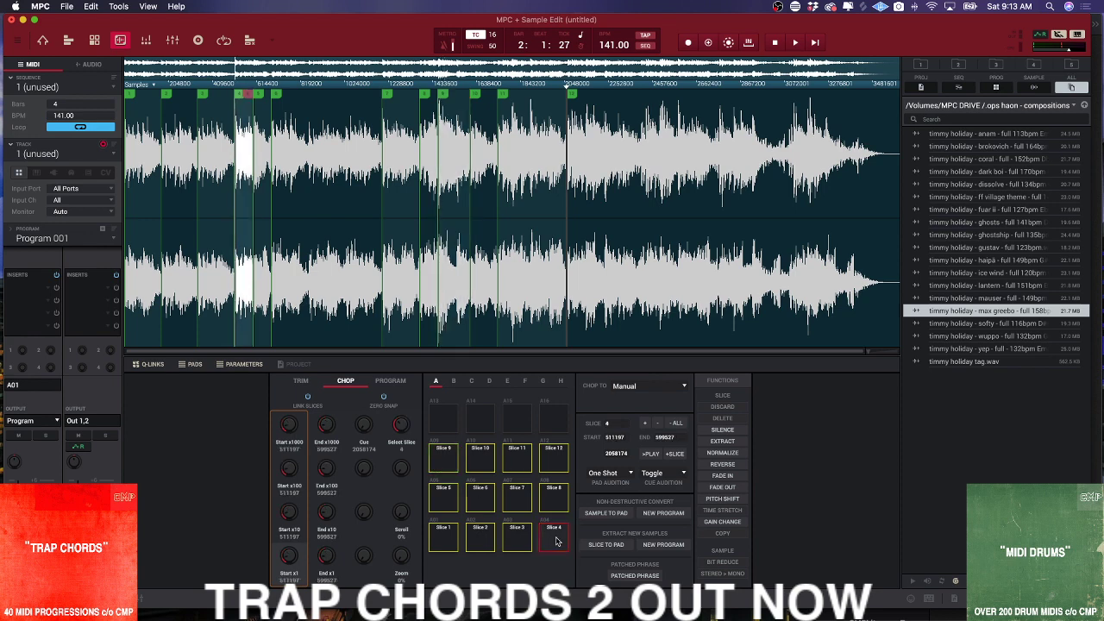
left_click(444, 460)
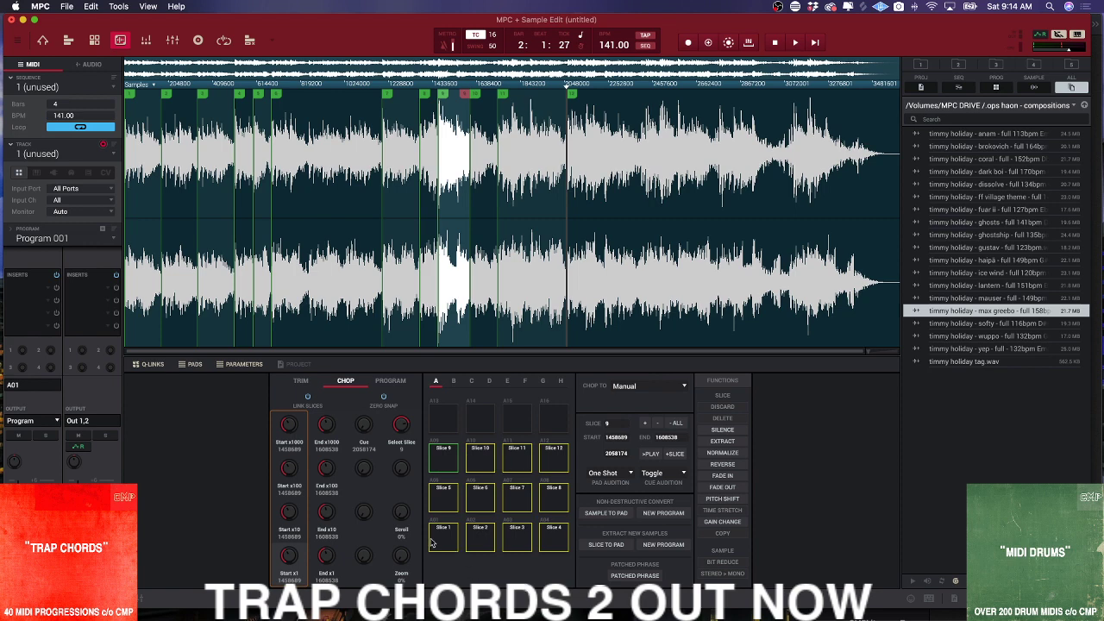
- Look through the Hardware, MIDI / Sync and Plugins preferences for the pad note mapping setting
left_click(17, 40)
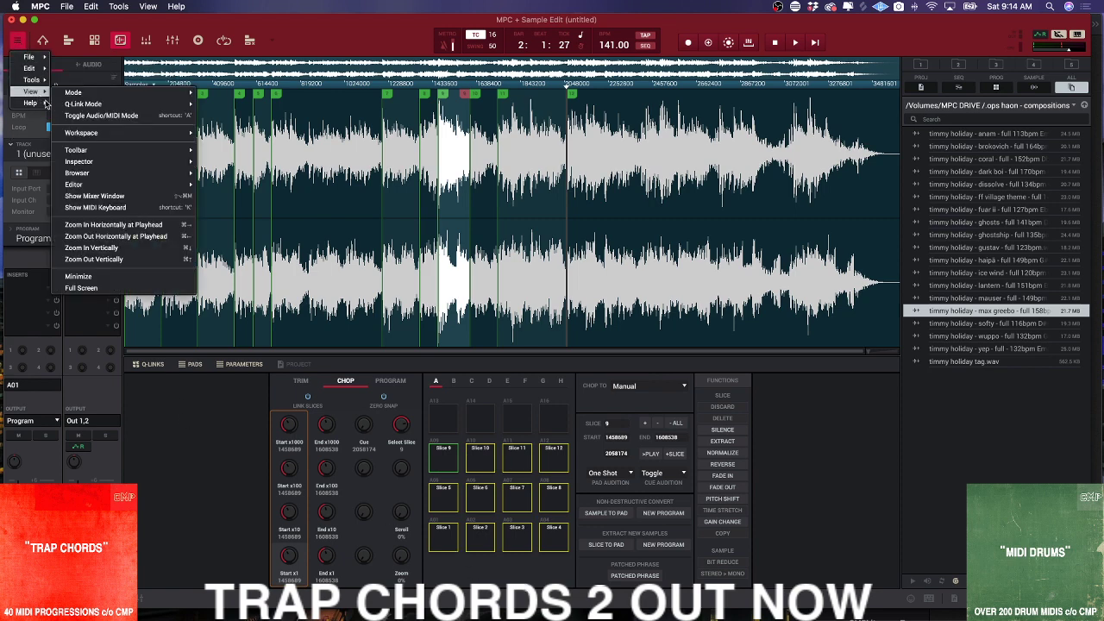
mouse_move(42, 103)
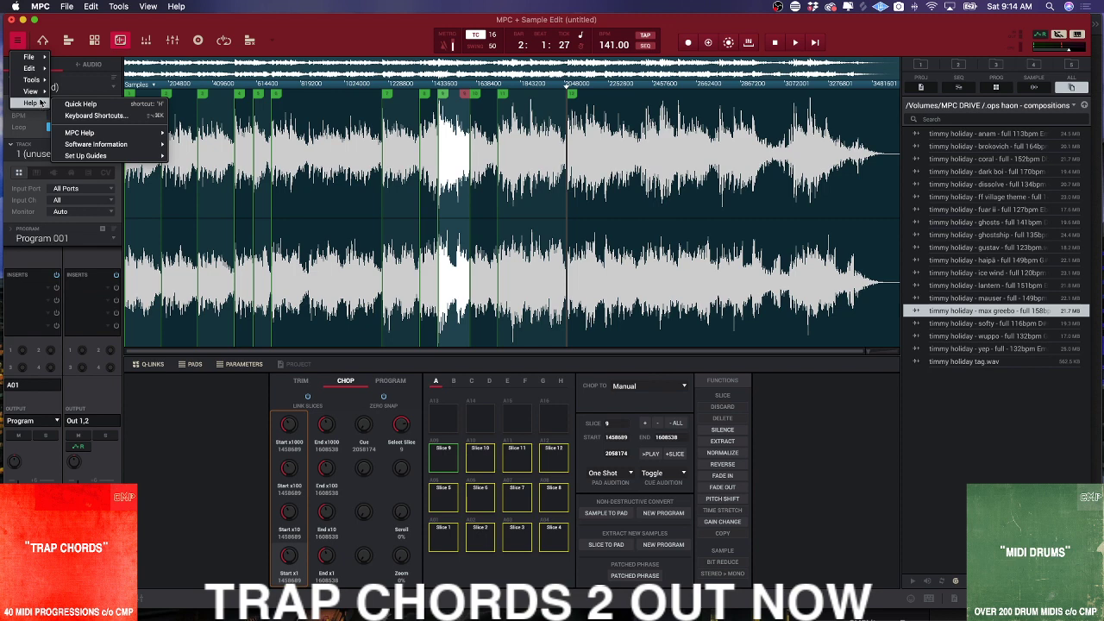
mouse_move(31, 76)
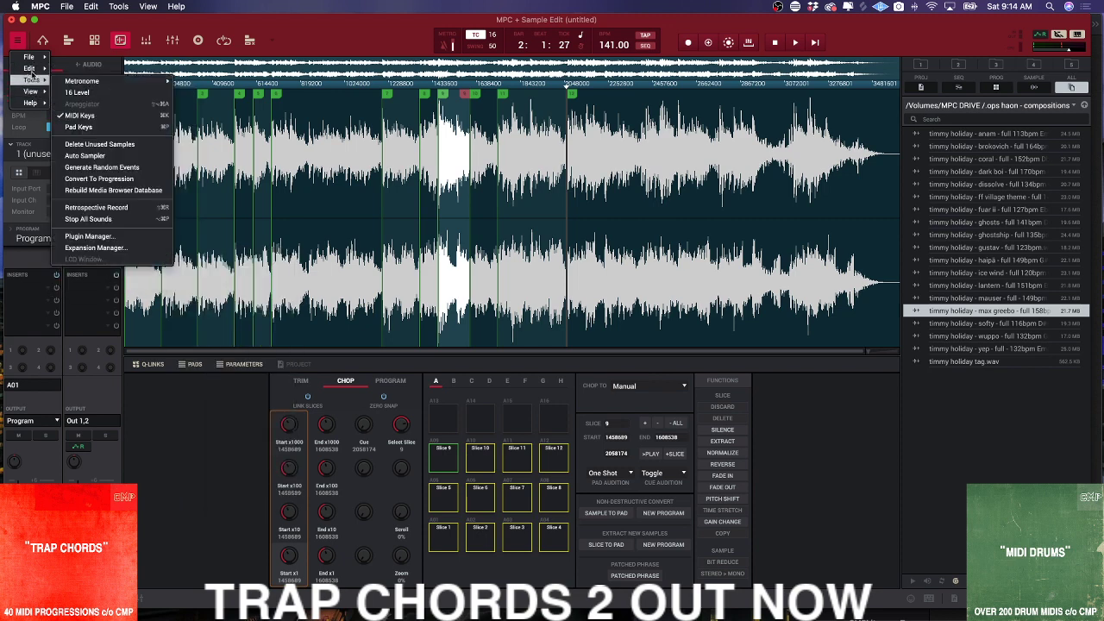
left_click(43, 7)
left_click(43, 7)
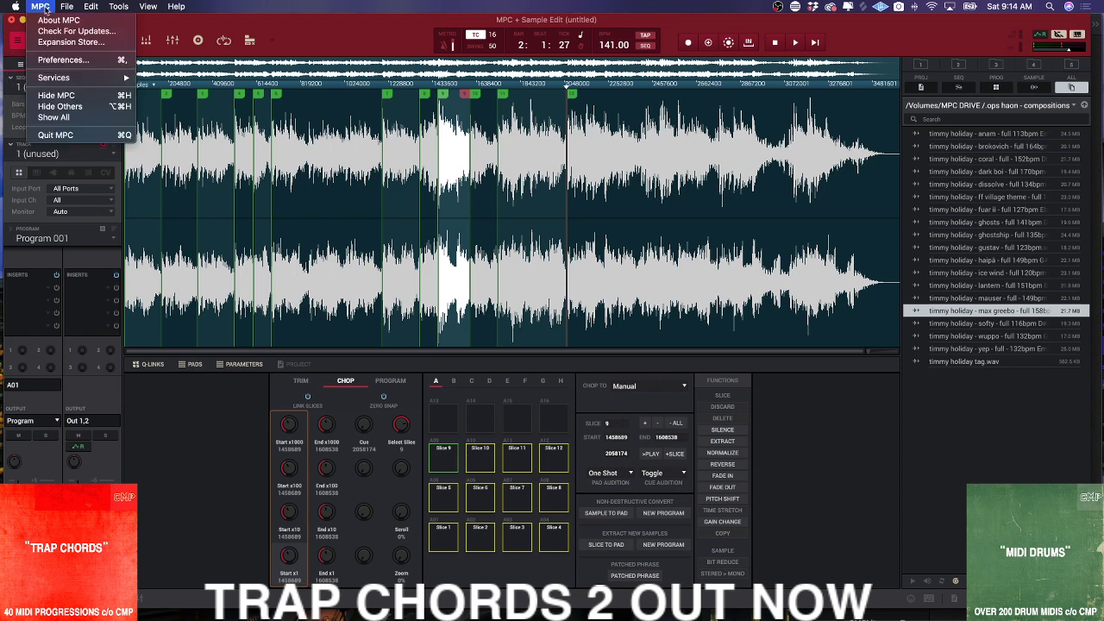
left_click(62, 59)
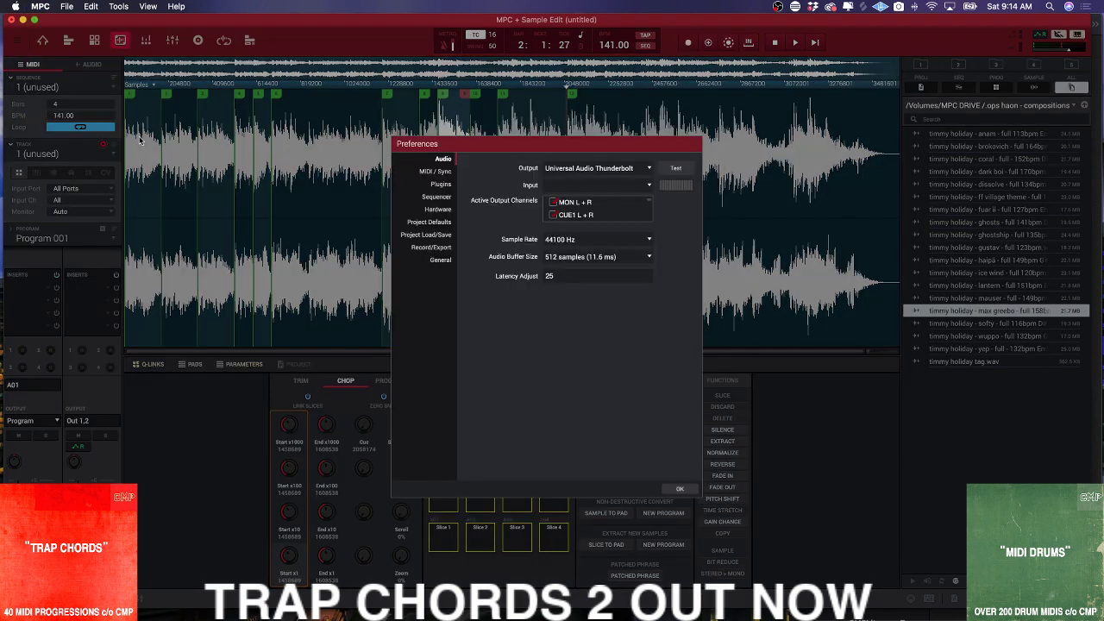
left_click(435, 210)
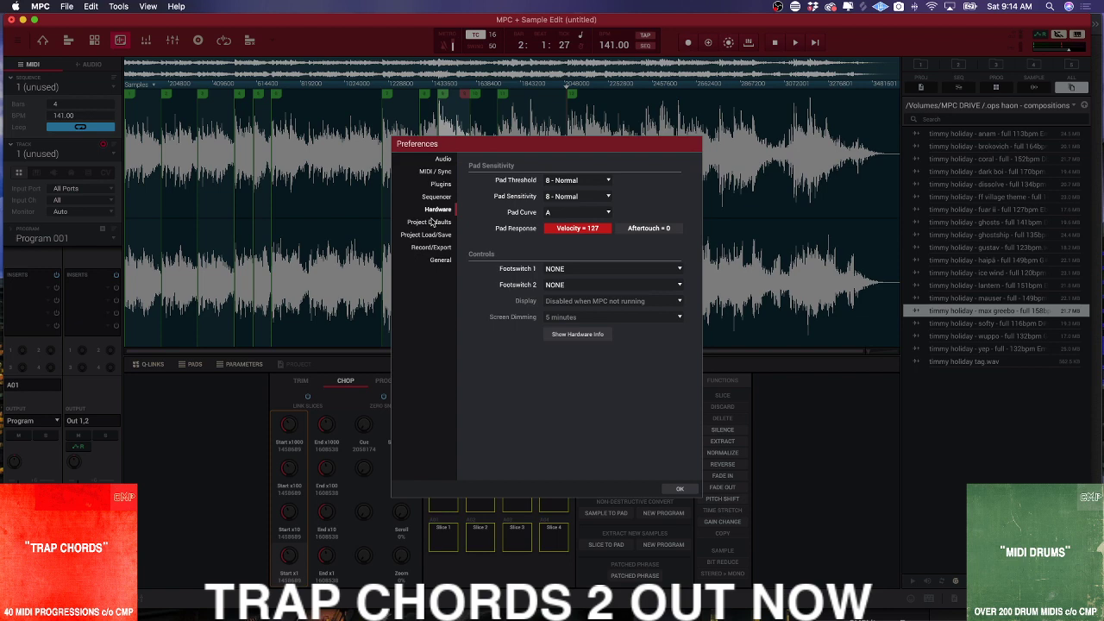
left_click(433, 175)
left_click(440, 186)
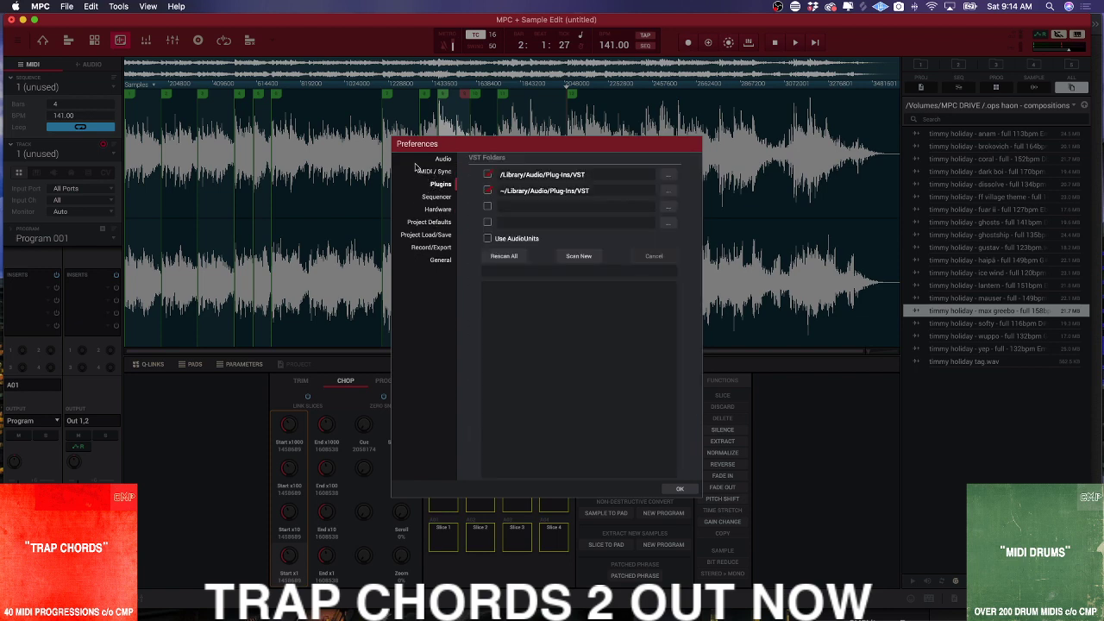
left_click(678, 490)
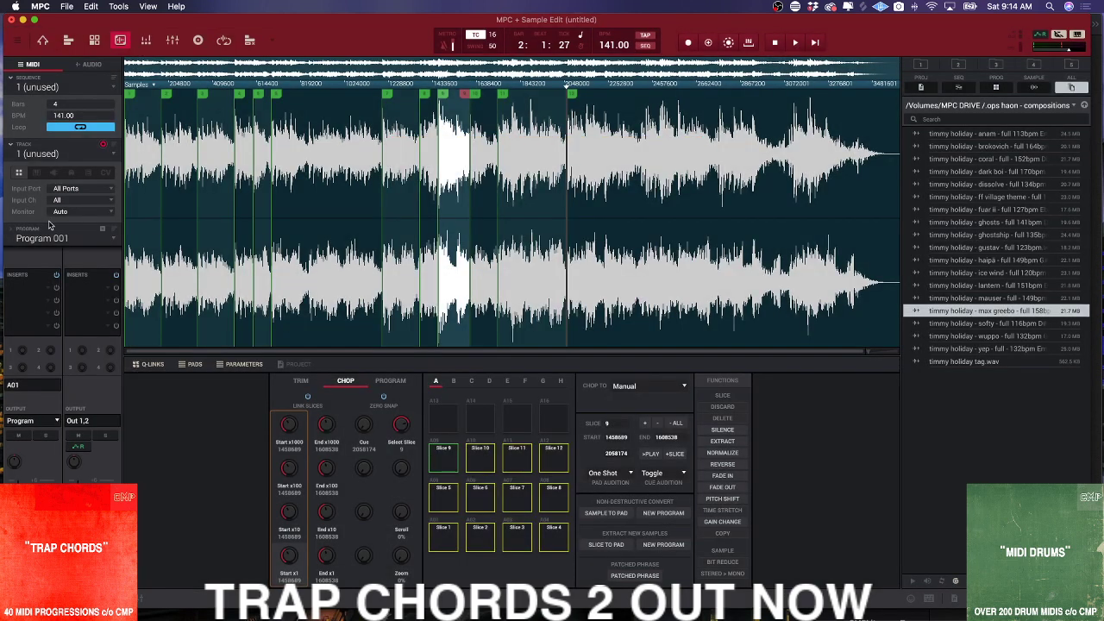
- Set the program's pad note mapping to Chromatic C1
left_click(17, 41)
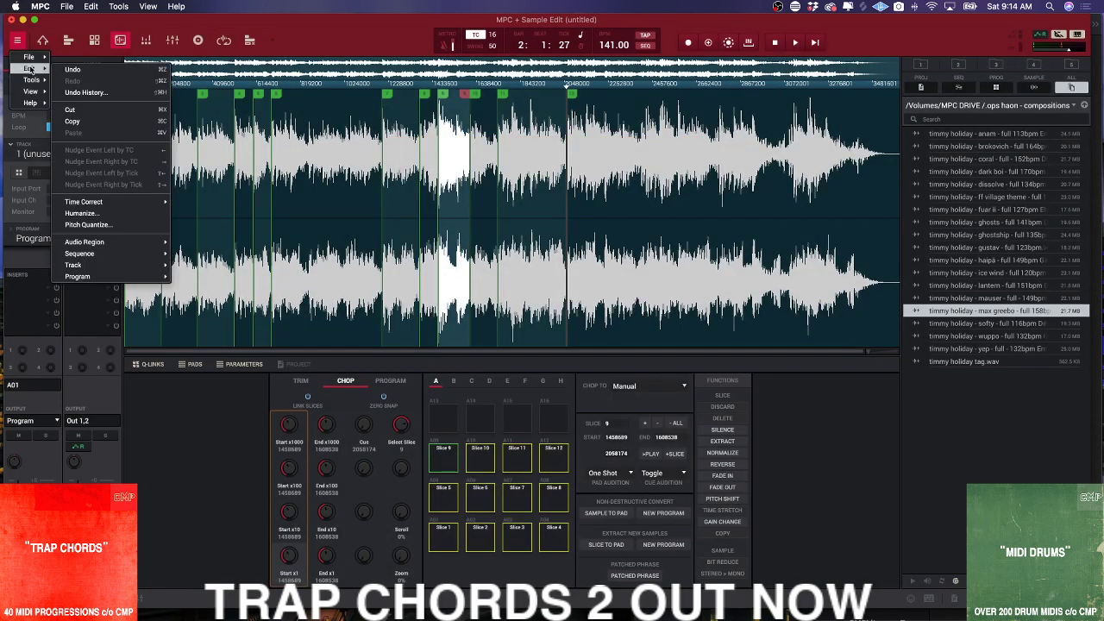
mouse_move(36, 63)
mouse_move(31, 82)
mouse_move(136, 278)
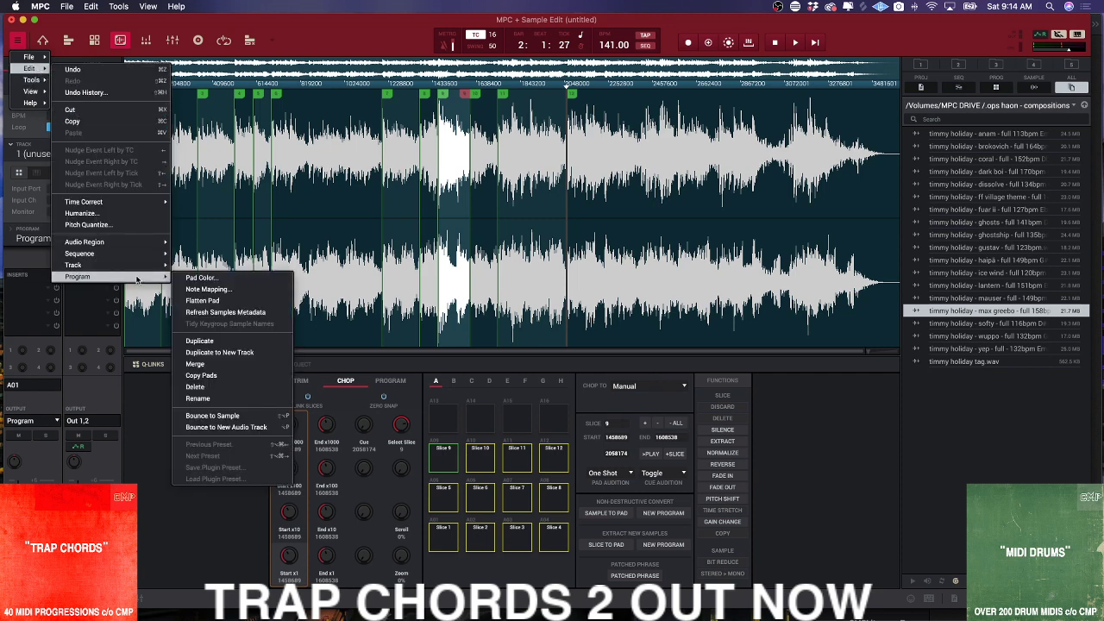
left_click(242, 291)
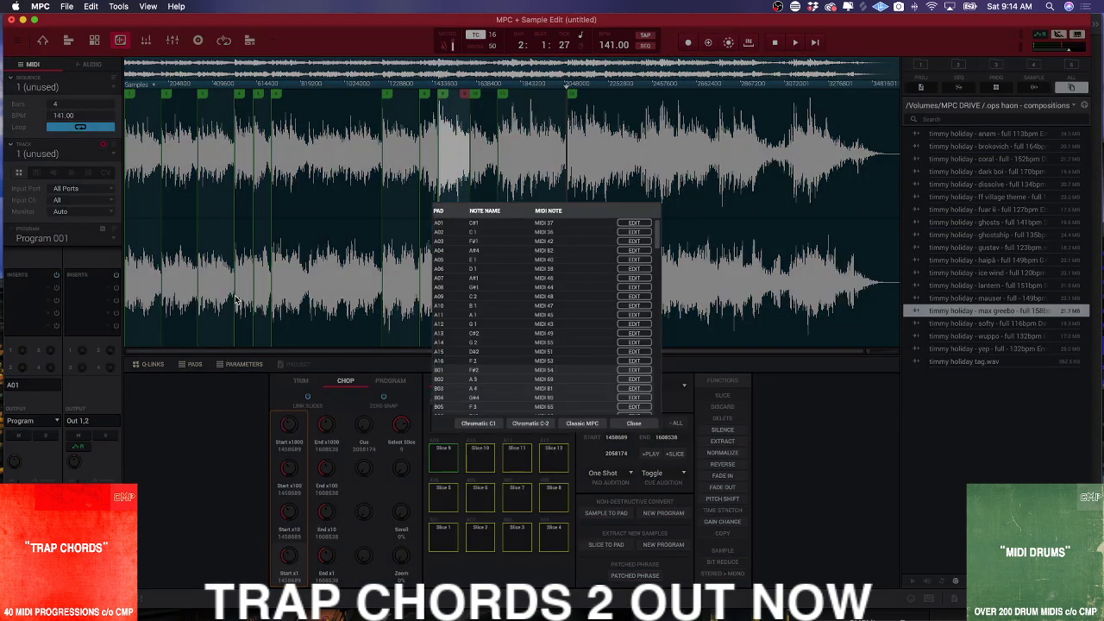
left_click(488, 424)
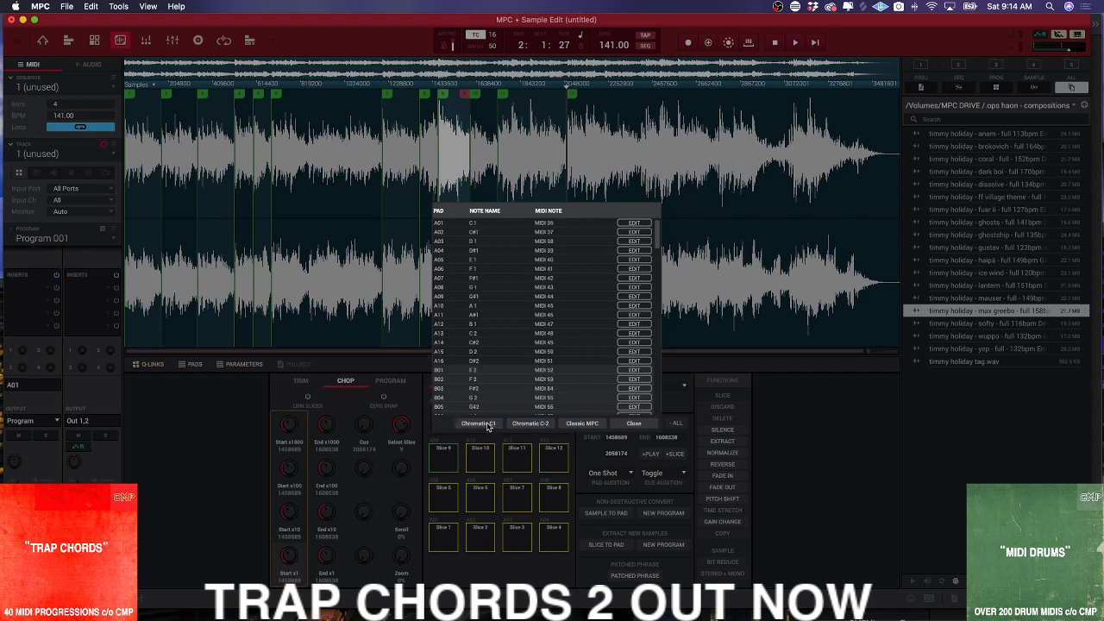
left_click(631, 425)
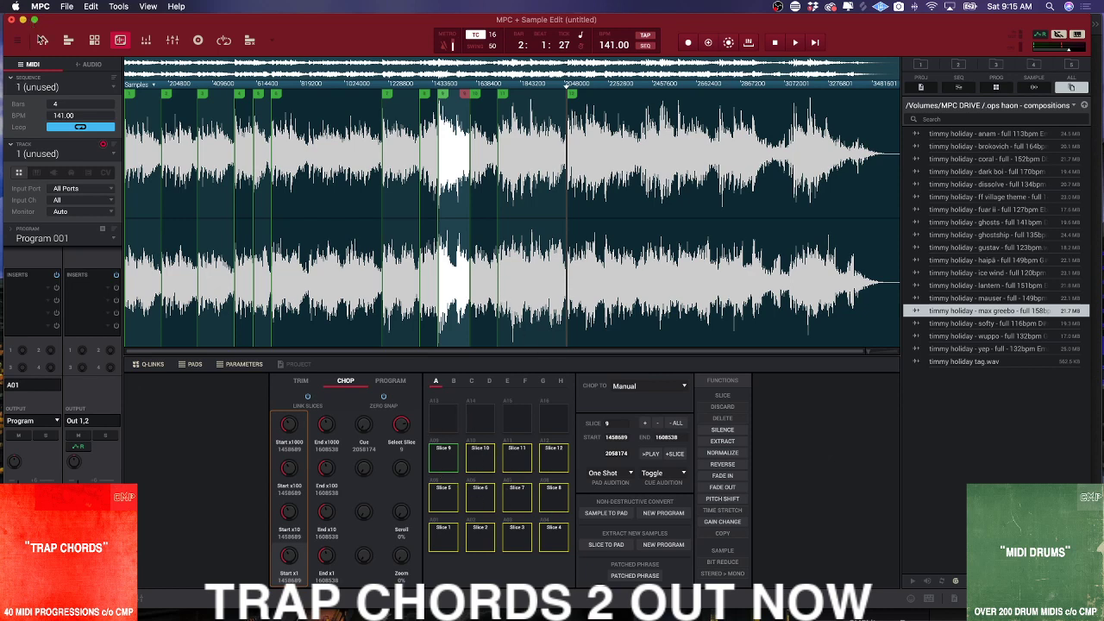
- Convert the slices to a new drum program using non-destructive slices, without creating events
left_click(41, 40)
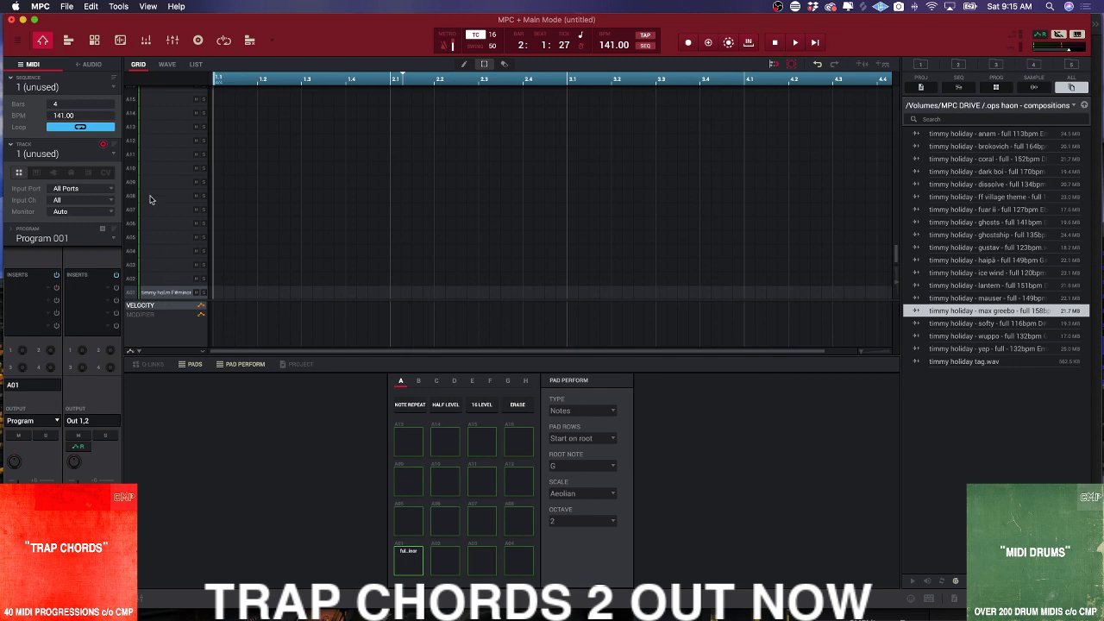
left_click(121, 41)
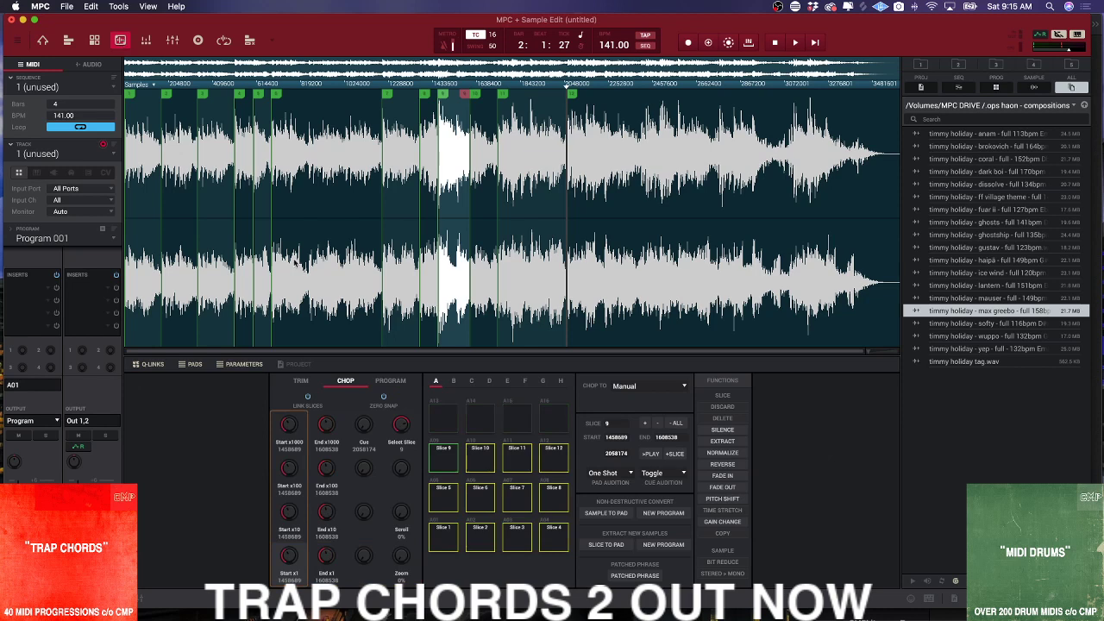
left_click(646, 514)
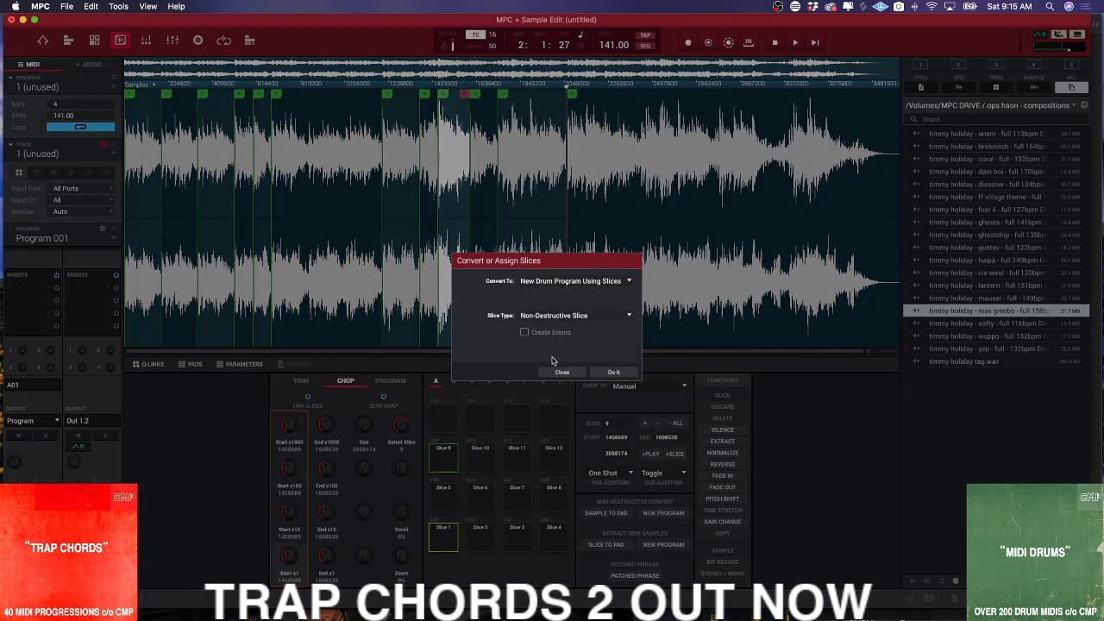
left_click(618, 373)
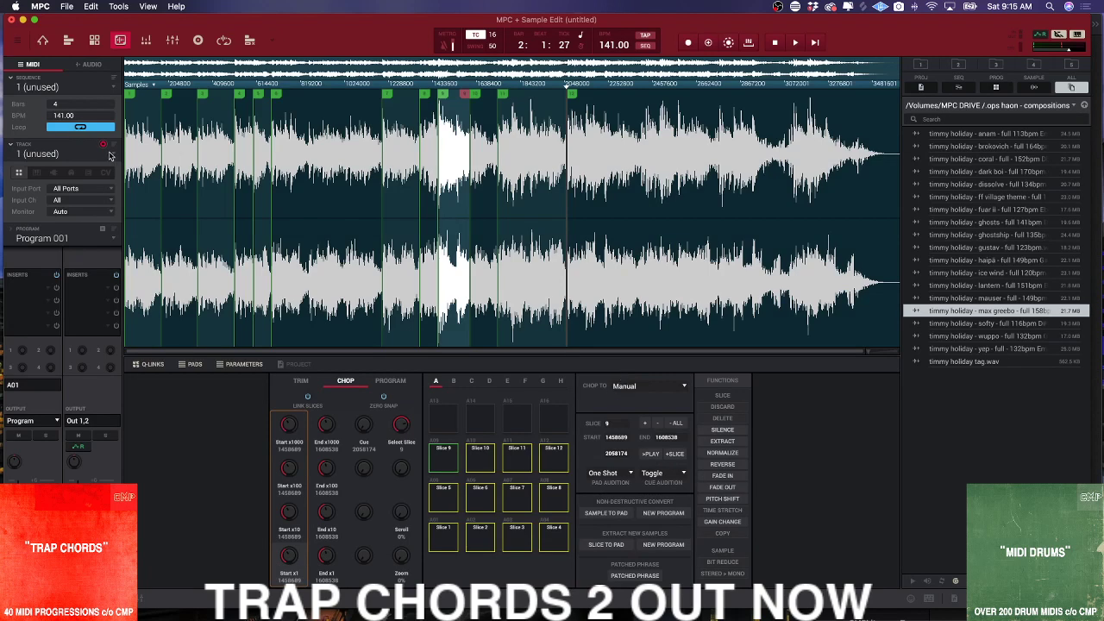
- Assign the new "dissolve - full" sliced program to track 1 in Main Mode
left_click(44, 40)
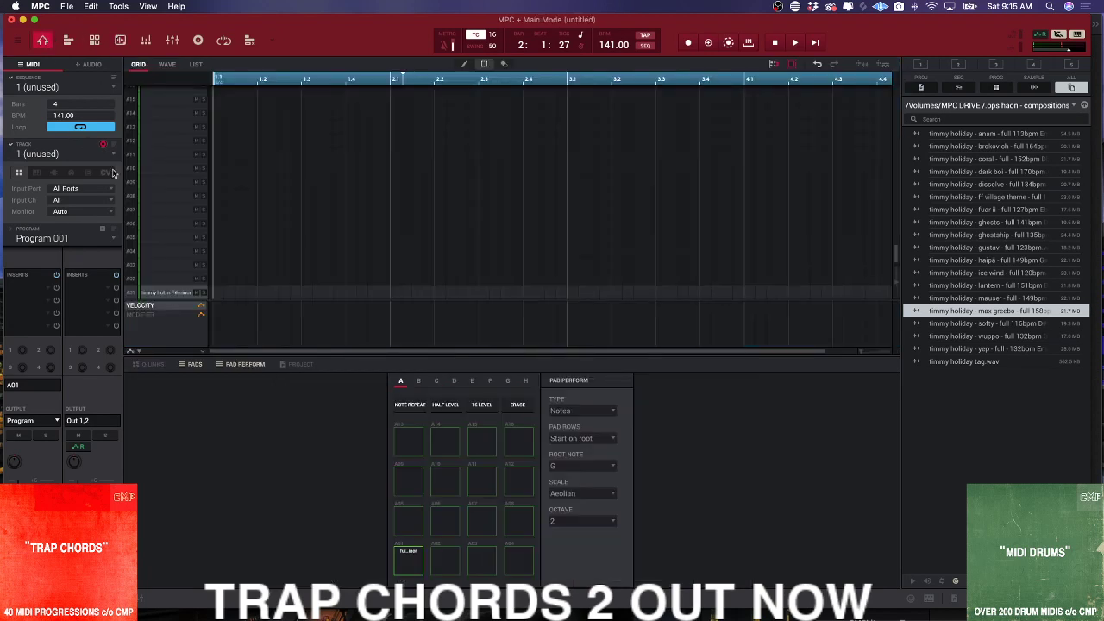
left_click(113, 239)
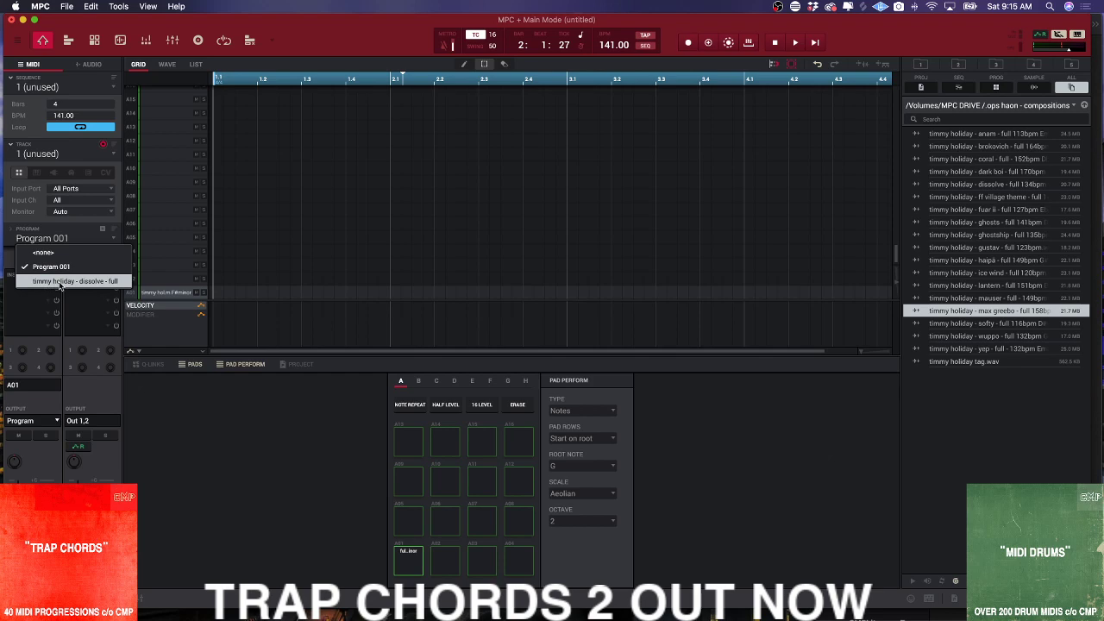
left_click(60, 283)
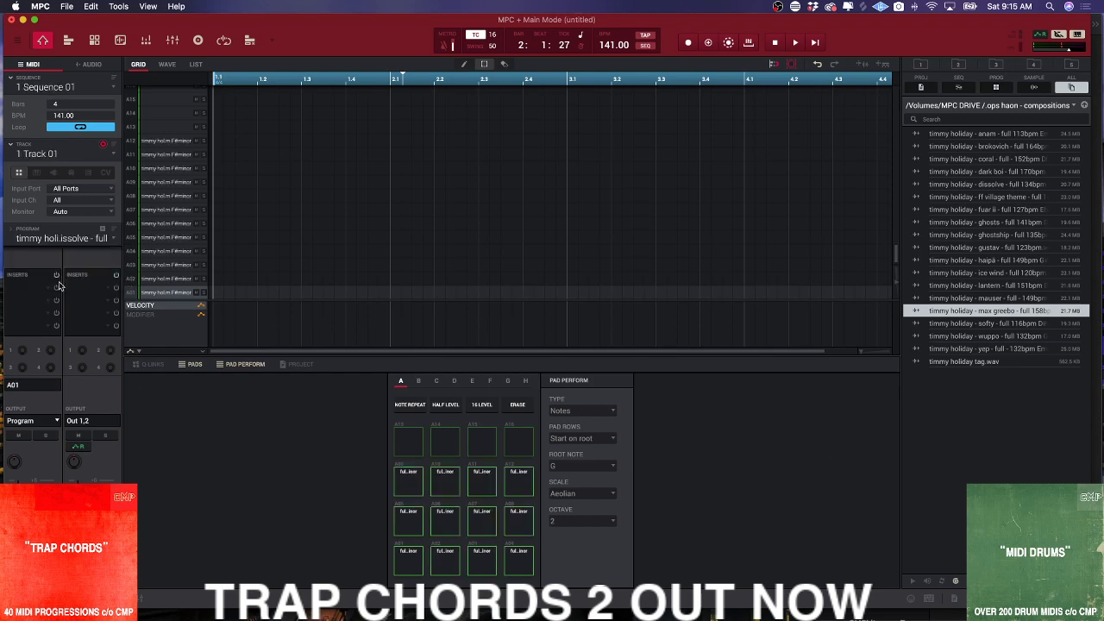